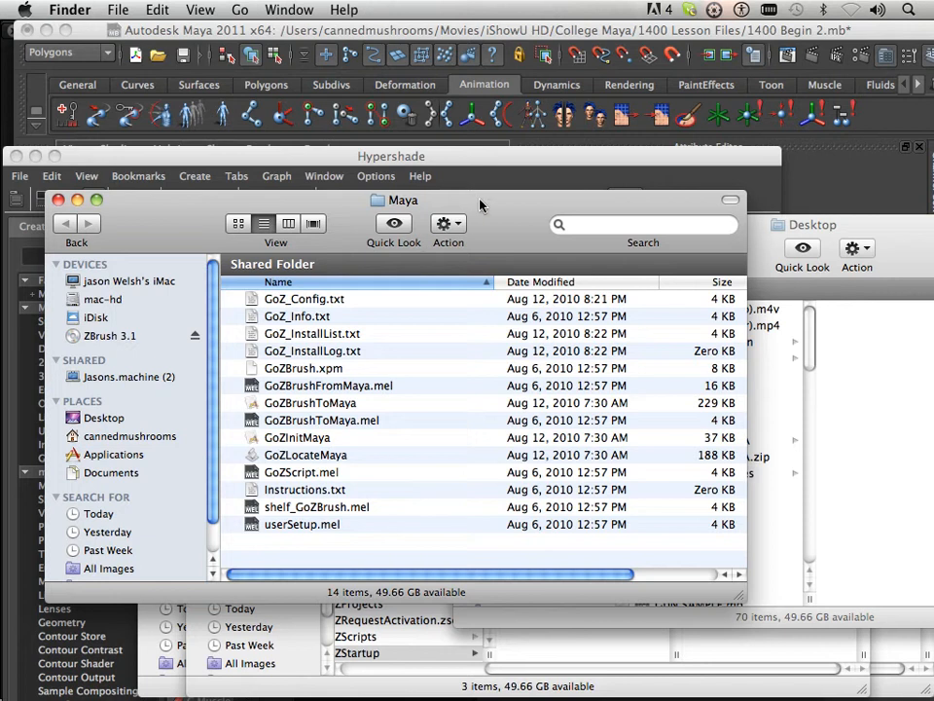
Browse to the Desktop folder in the Finder window and show its contents in column view.
drag(480, 206, 789, 233)
drag(670, 247, 738, 236)
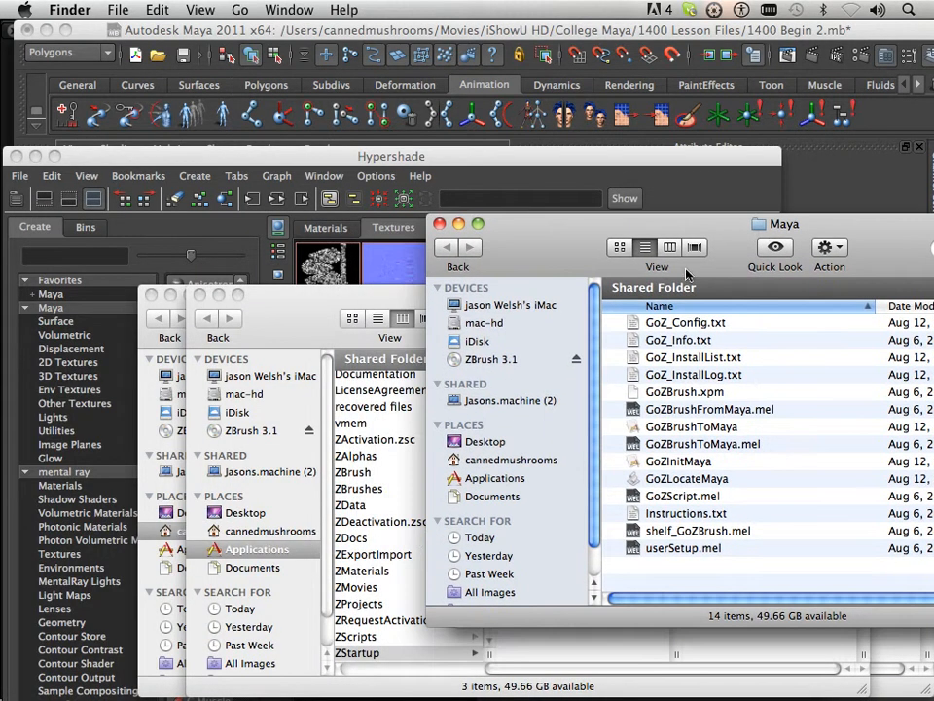
click(481, 443)
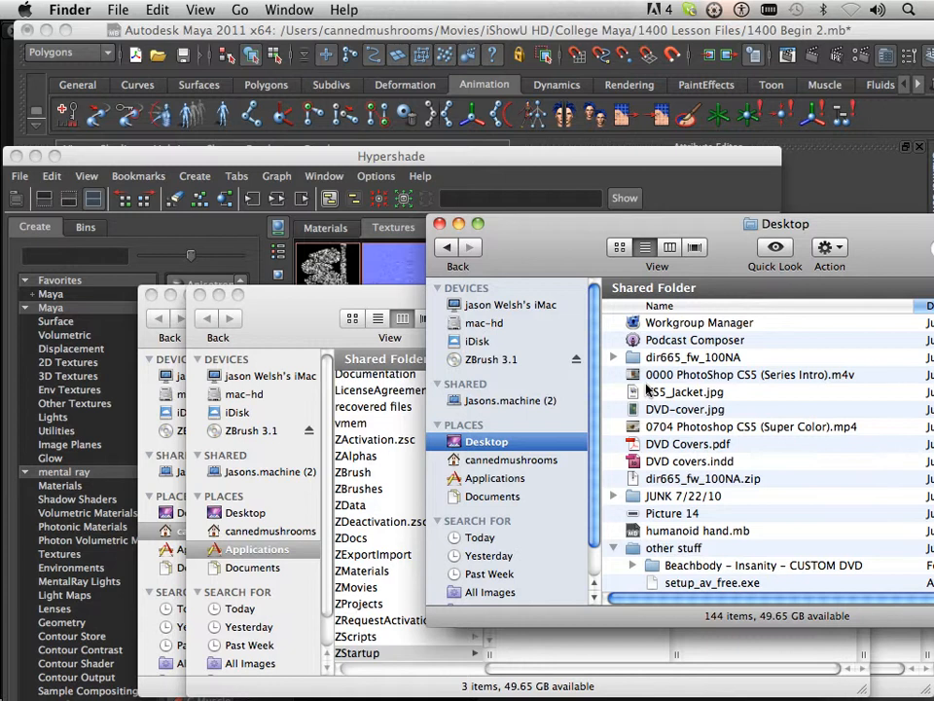
scroll(641, 384, down, 1)
scroll(630, 435, up, 1)
drag(634, 229, 416, 210)
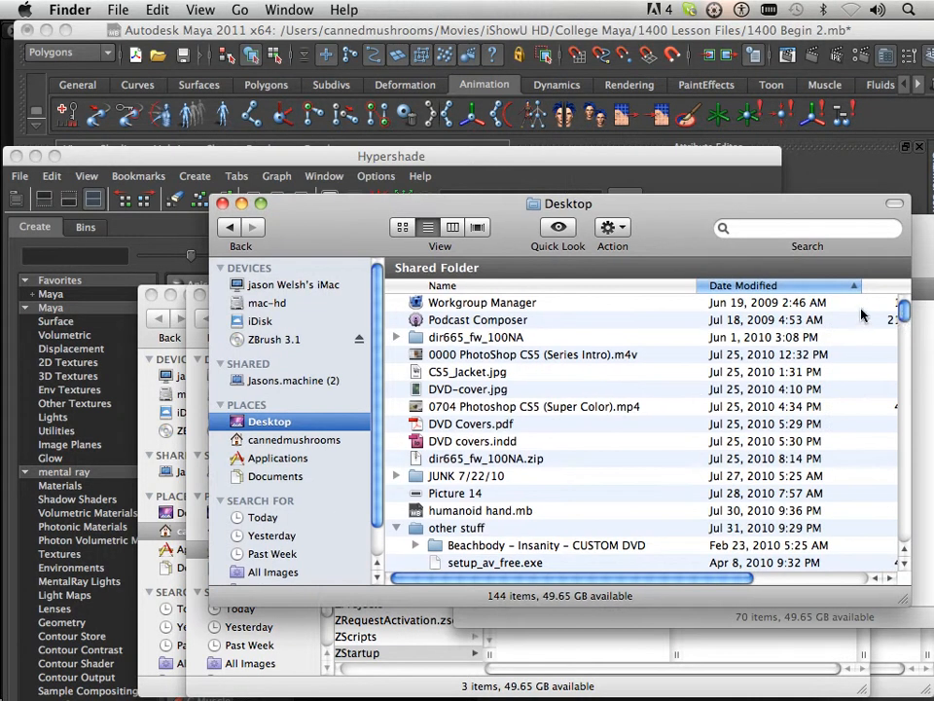
mouse_move(903, 314)
mouse_down()
mouse_move(904, 335)
mouse_move(889, 302)
mouse_up()
click(287, 440)
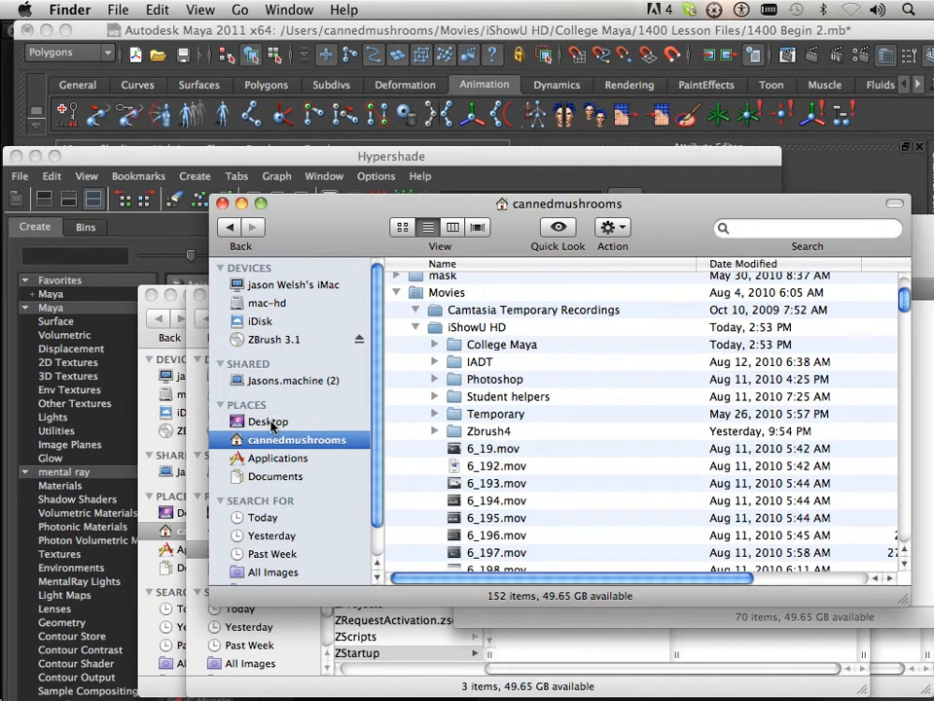
click(272, 423)
click(452, 227)
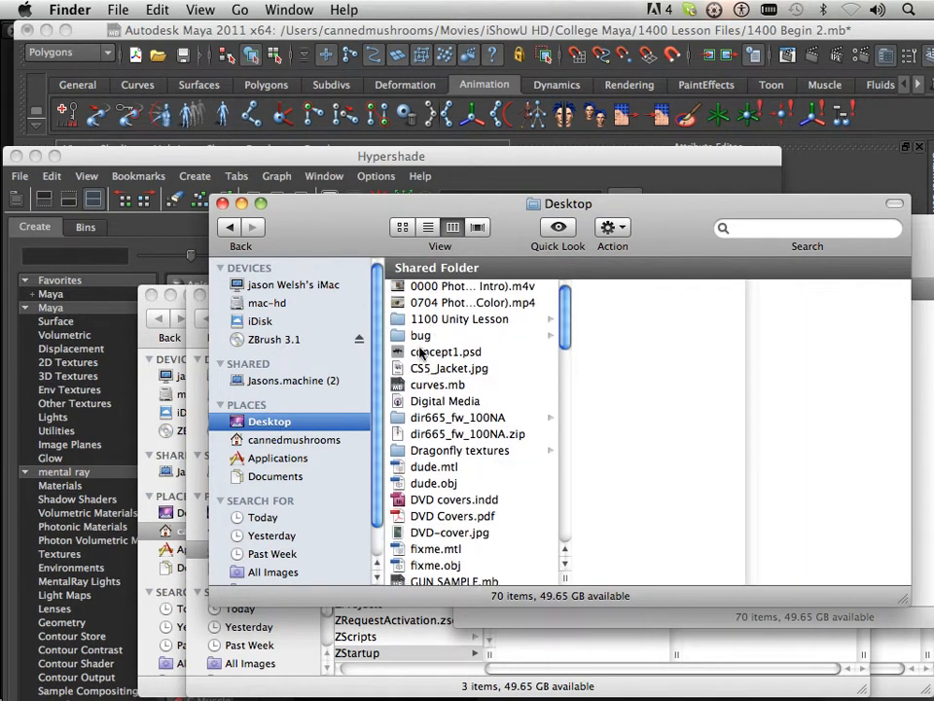
Open the final folder inside Dragonfly textures and select the Spec.tif image.
scroll(426, 375, down, 2)
click(461, 420)
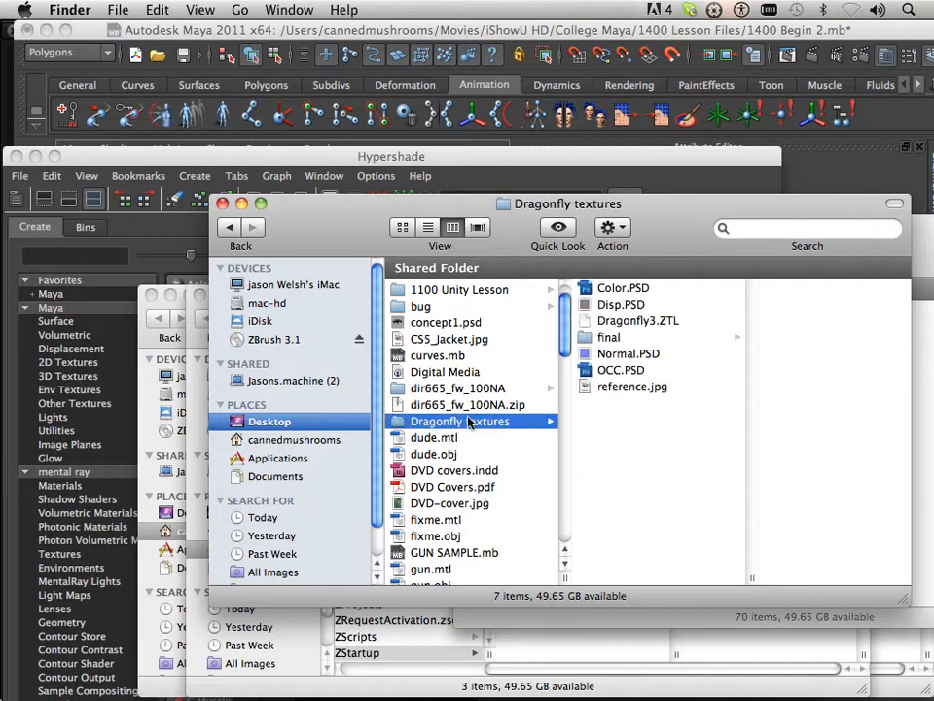
click(628, 338)
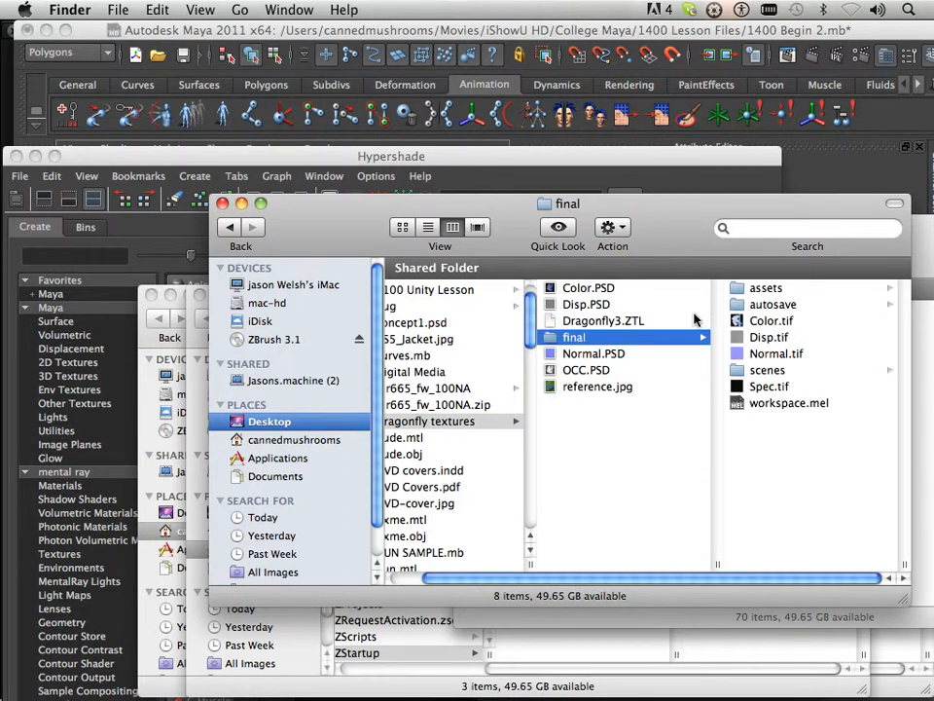
click(761, 388)
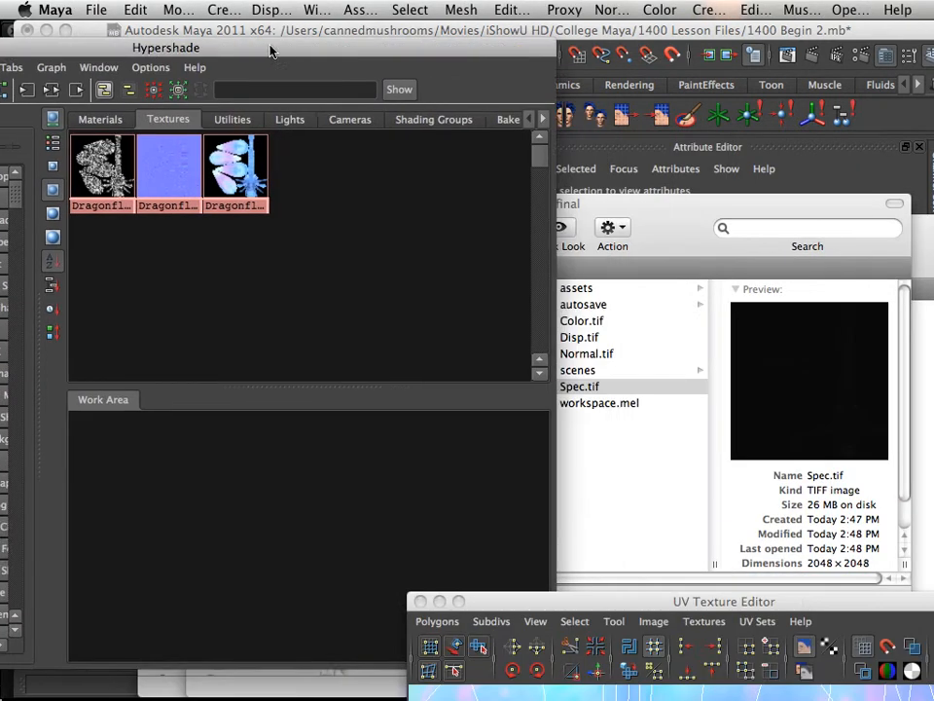
Import Spec.tif from the Finder window into the Hypershade as a new file texture and show its attributes.
drag(273, 51, 265, 50)
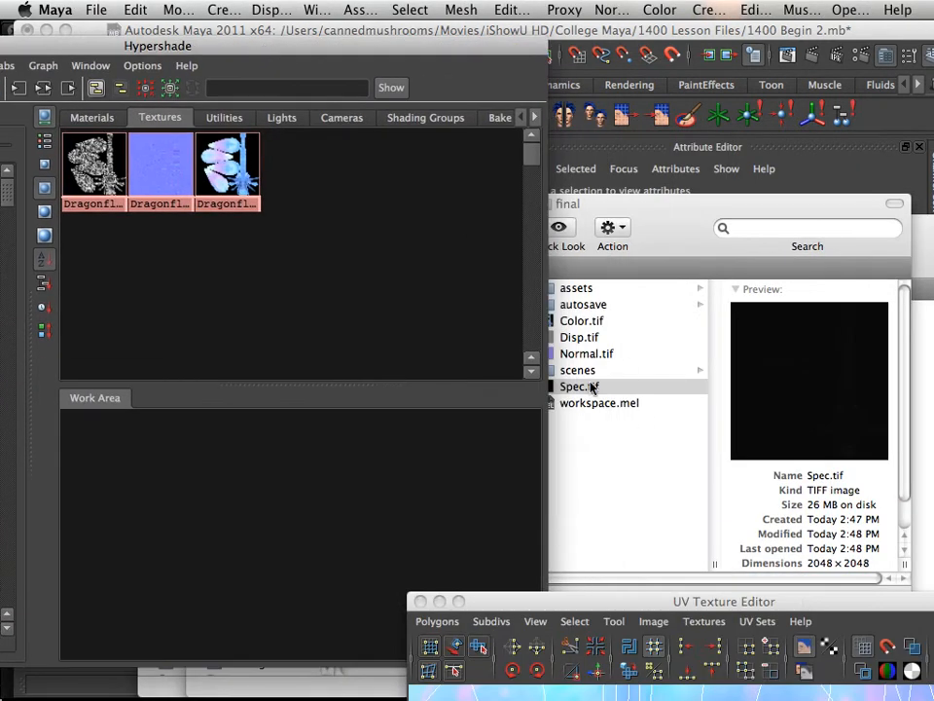
drag(474, 352, 309, 299)
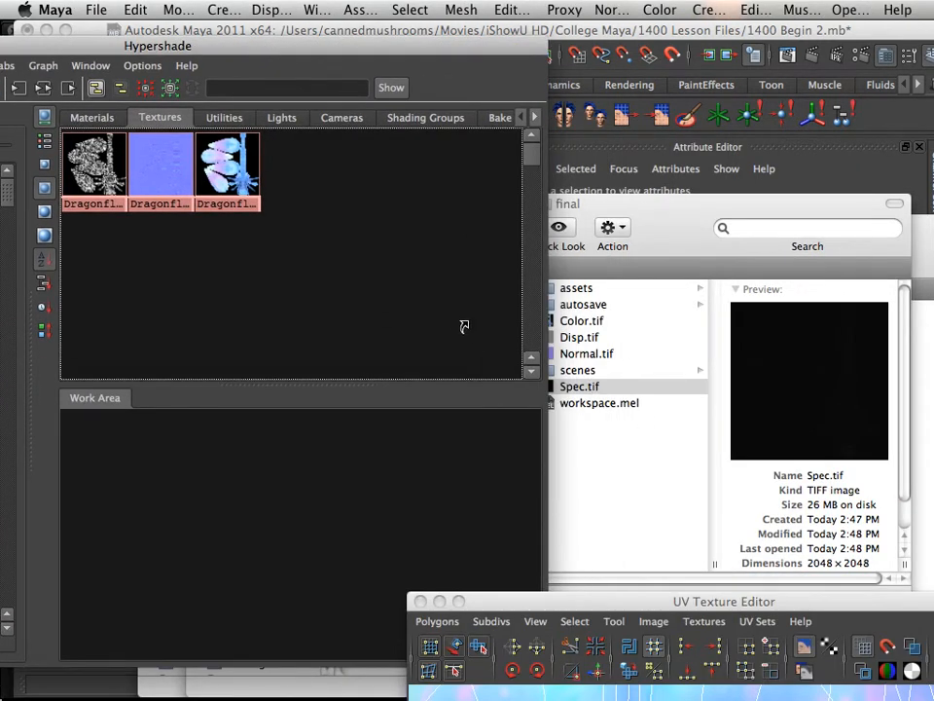
drag(463, 326, 457, 326)
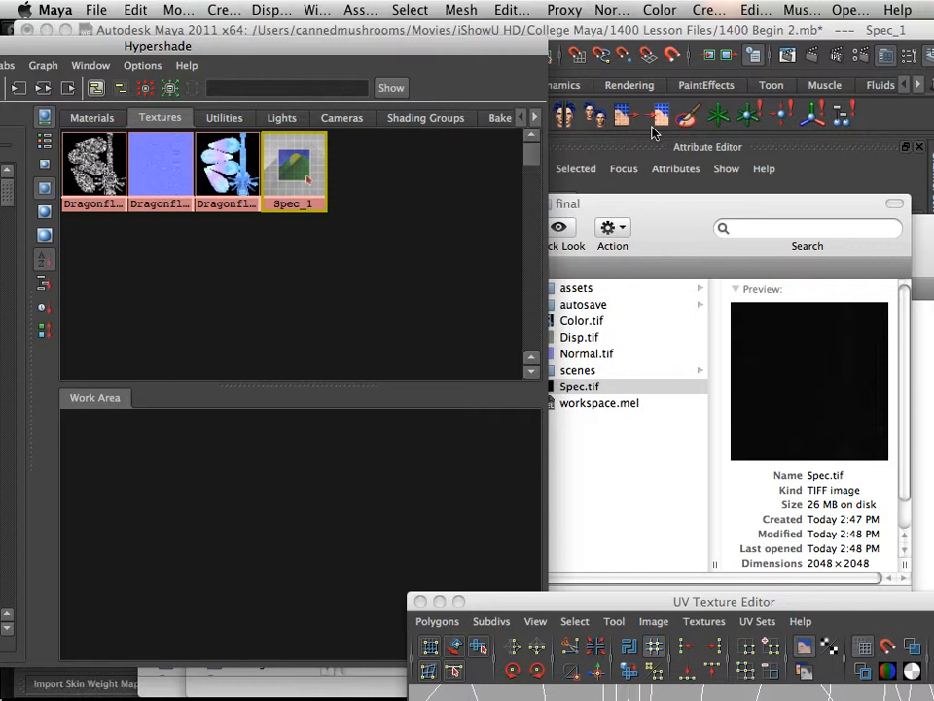
click(796, 174)
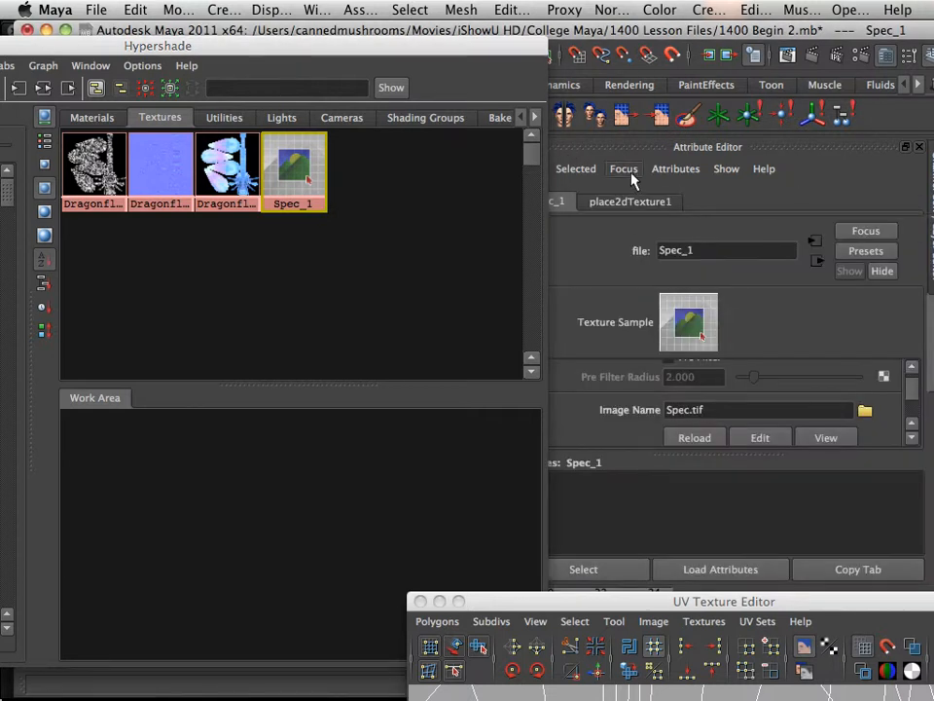
Select the Dragonfly1_blinn material in the Hypershade and show its specular shading attributes.
click(95, 120)
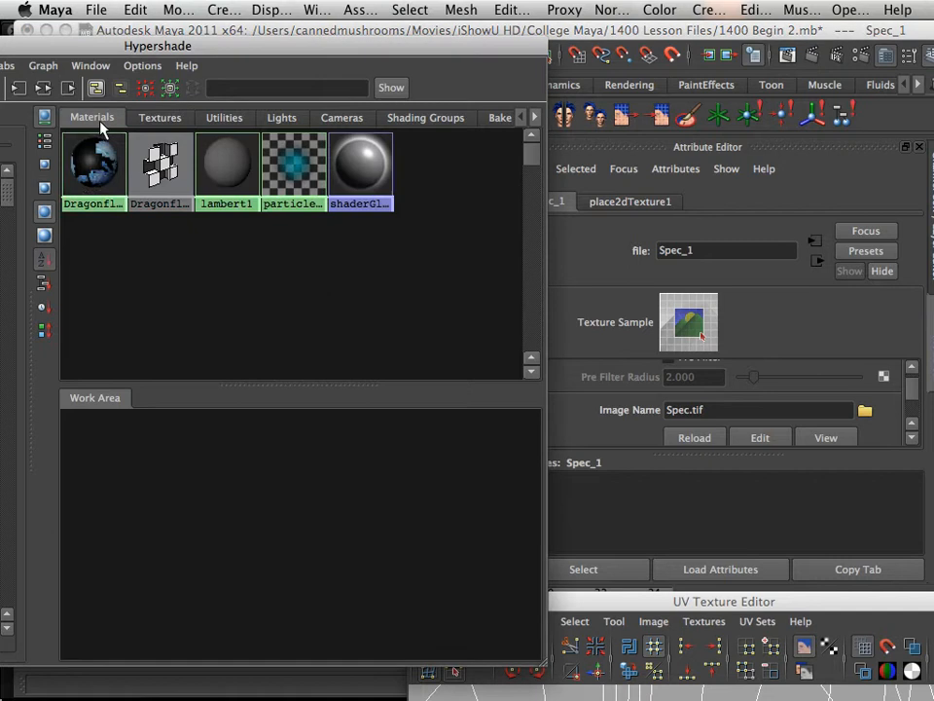
click(94, 164)
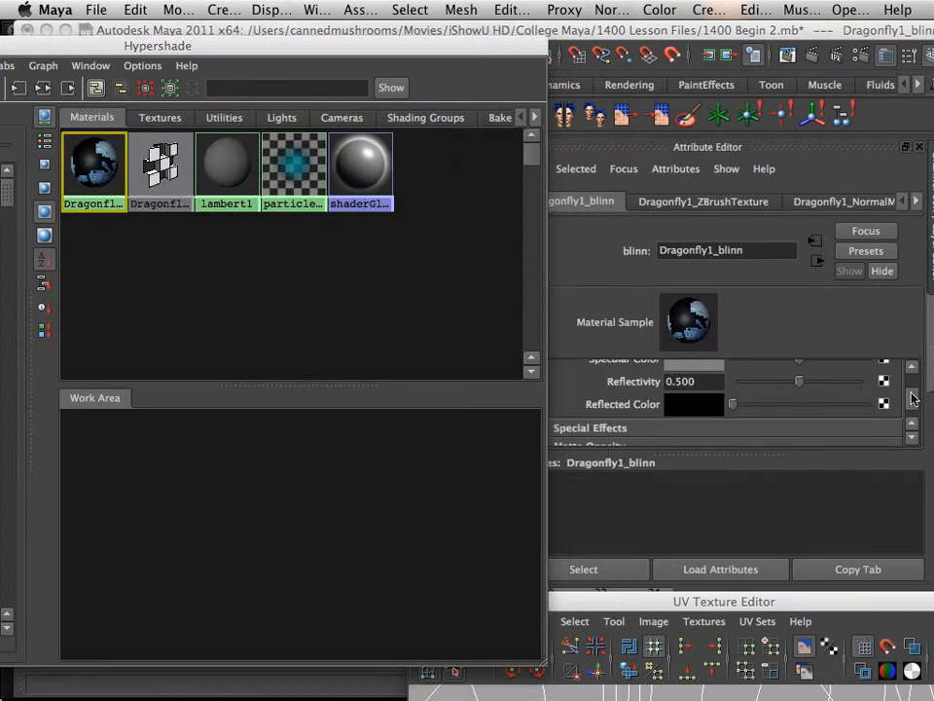
mouse_move(911, 387)
mouse_down()
mouse_move(911, 402)
mouse_move(911, 388)
mouse_up()
Uncover the viewport and examine the shine on the dragonfly's head and eye up close.
drag(242, 48, 238, 487)
alt+right_drag(229, 340, 320, 340)
mouse_move(341, 340)
alt+mouse_down()
mouse_move(329, 349)
mouse_move(347, 354)
alt+mouse_up()
alt+middle_drag(347, 353, 251, 308)
alt+drag(250, 304, 250, 300)
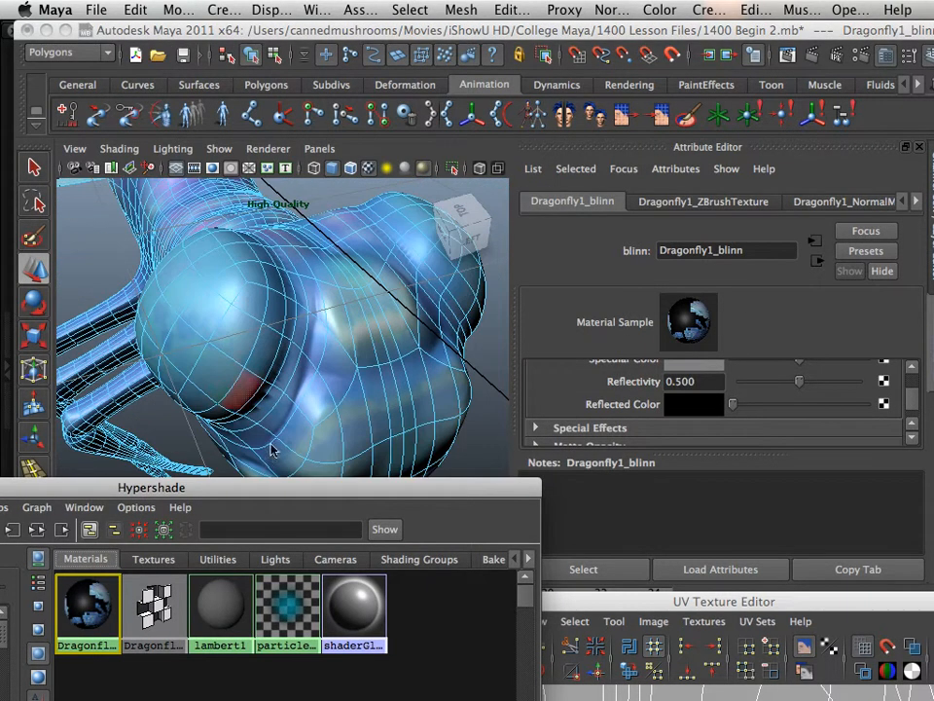
drag(263, 490, 260, 106)
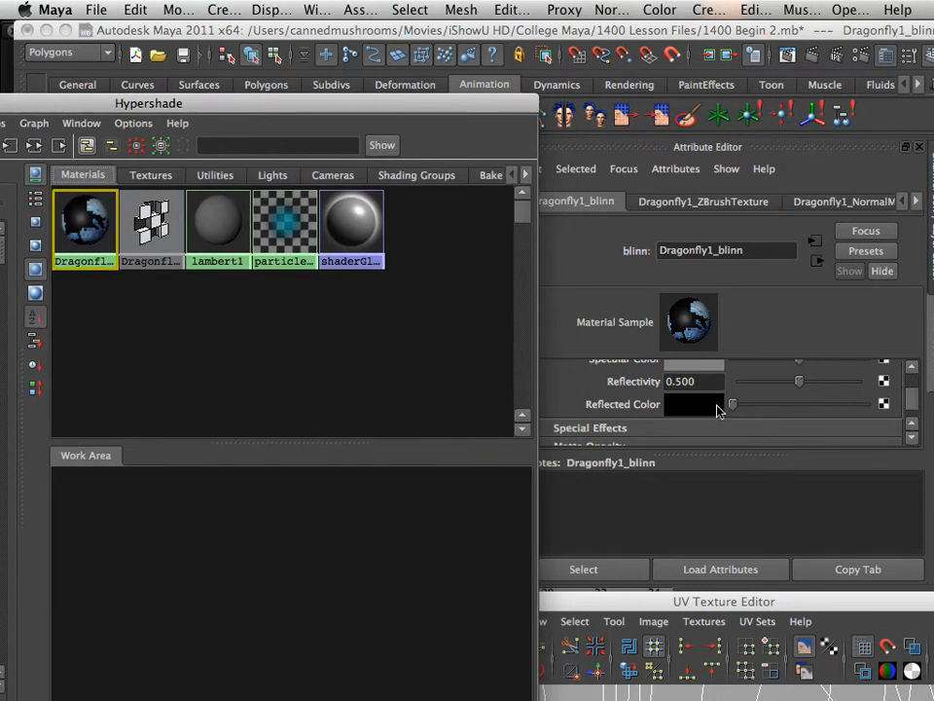
Connect the Spec_1 texture to the Specular Color of the Dragonfly1_blinn material.
scroll(769, 395, up, 4)
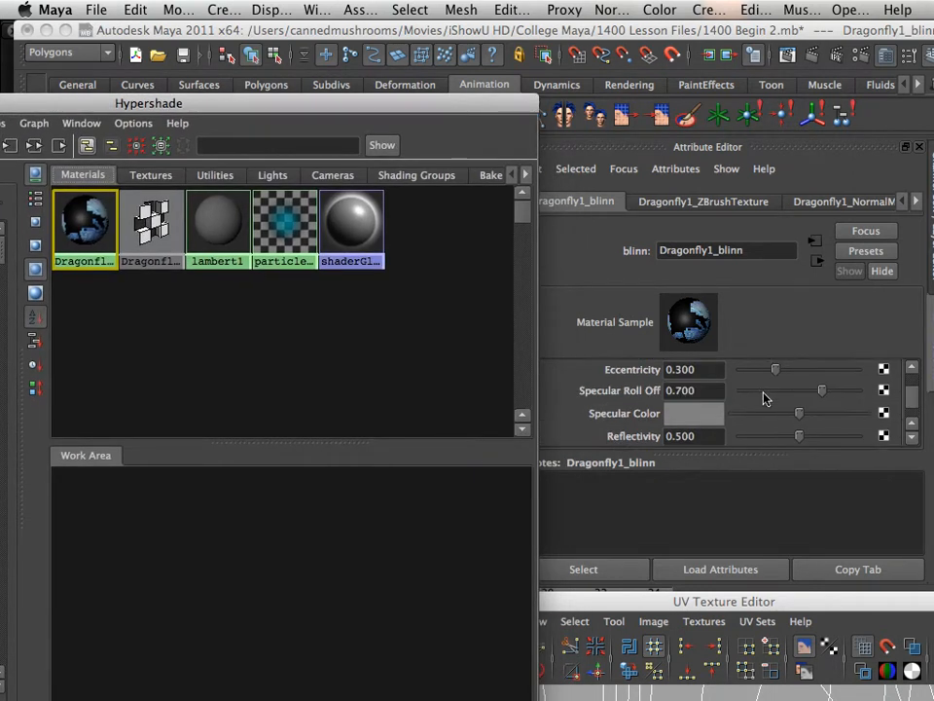
scroll(745, 411, down, 2)
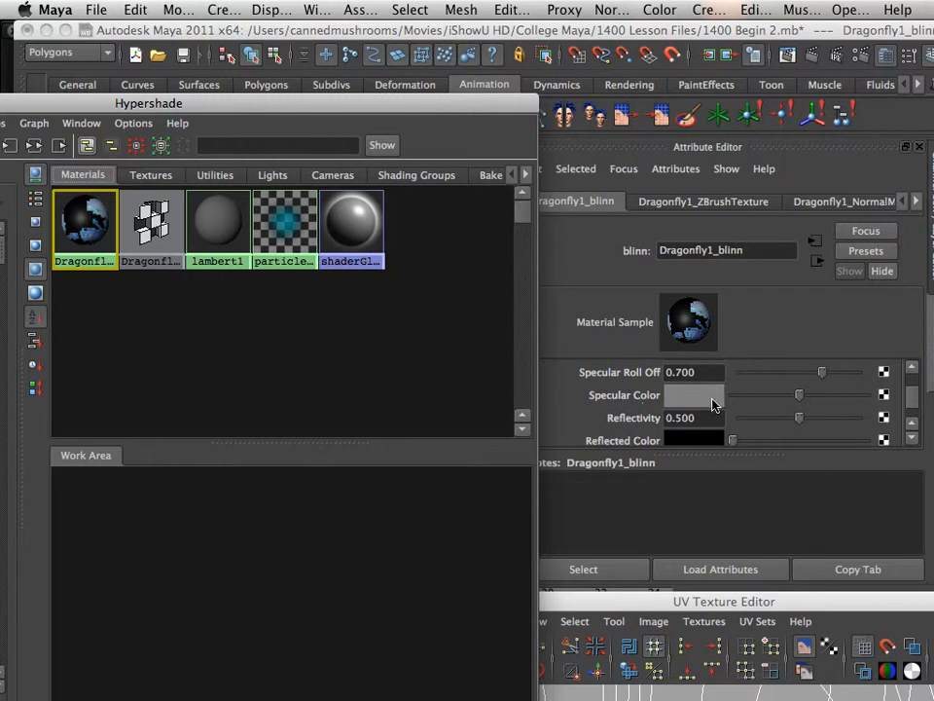
click(151, 175)
middle_drag(268, 206, 720, 395)
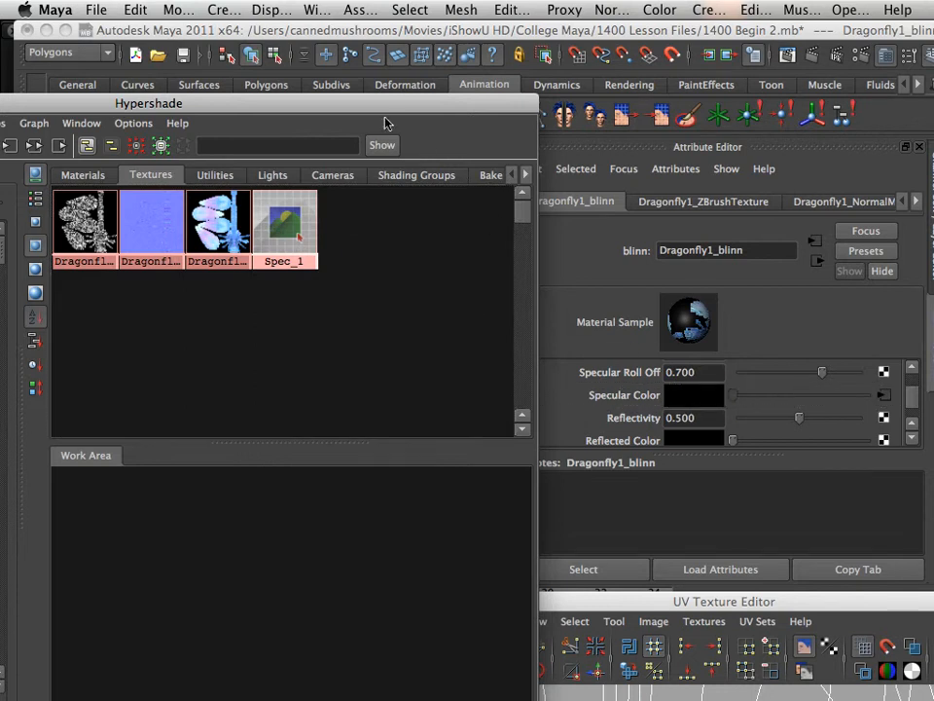
Uncover the viewport, switch the dragonfly from component selection to object selection, and clear the selection.
drag(384, 117, 365, 521)
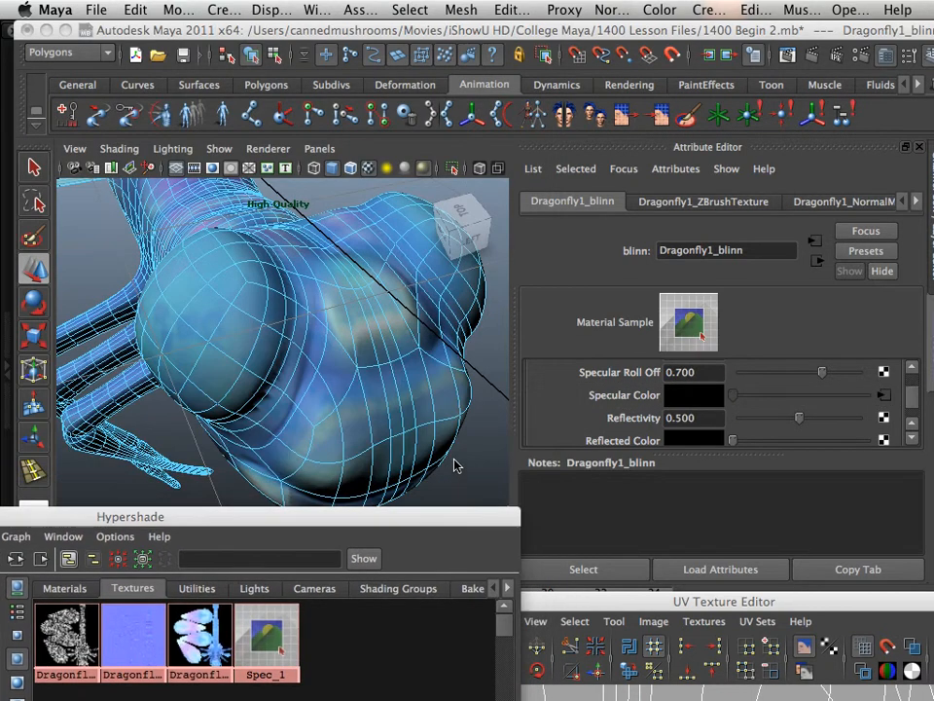
click(454, 465)
scroll(365, 442, down, 6)
right_drag(377, 434, 380, 409)
scroll(386, 438, up, 6)
click(388, 444)
alt+drag(405, 442, 352, 432)
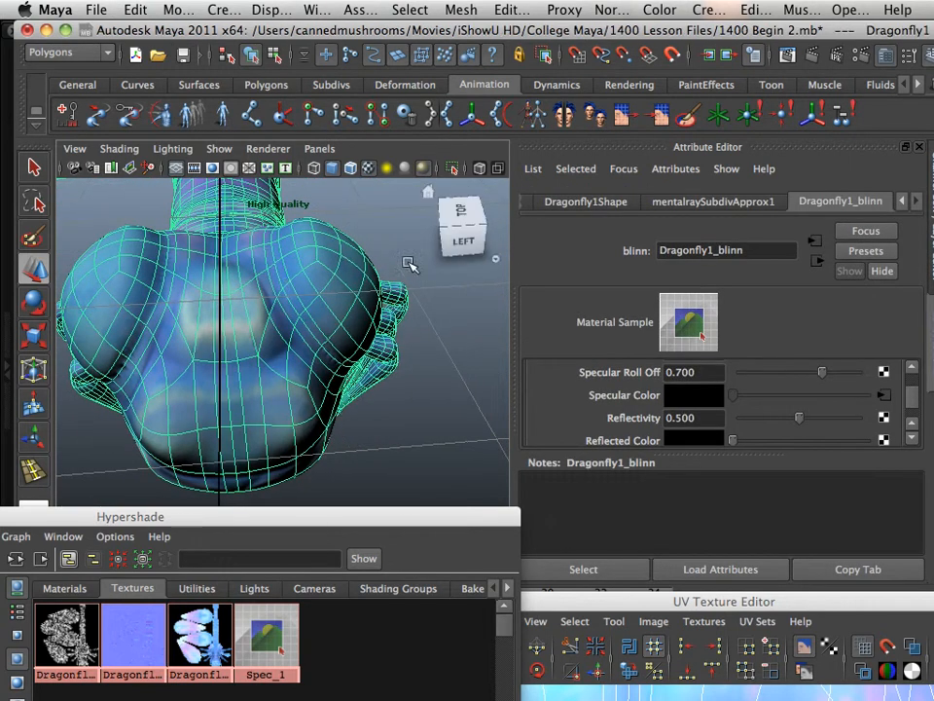
right_drag(408, 265, 458, 265)
click(430, 292)
Examine the specular effect on the dragonfly's wings and body from several angles.
alt+drag(429, 292, 341, 371)
alt+right_drag(342, 371, 243, 347)
alt+drag(243, 346, 376, 325)
alt+right_drag(376, 325, 261, 321)
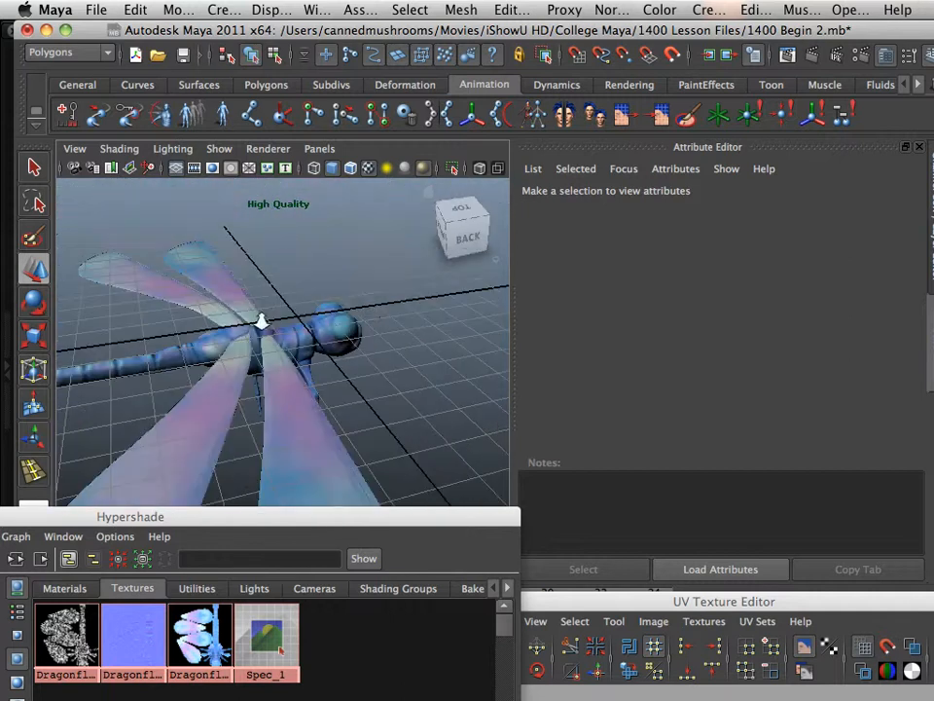
alt+drag(261, 321, 305, 335)
alt+right_drag(304, 336, 293, 294)
alt+middle_drag(294, 294, 350, 216)
alt+right_drag(267, 310, 244, 294)
alt+drag(245, 294, 449, 439)
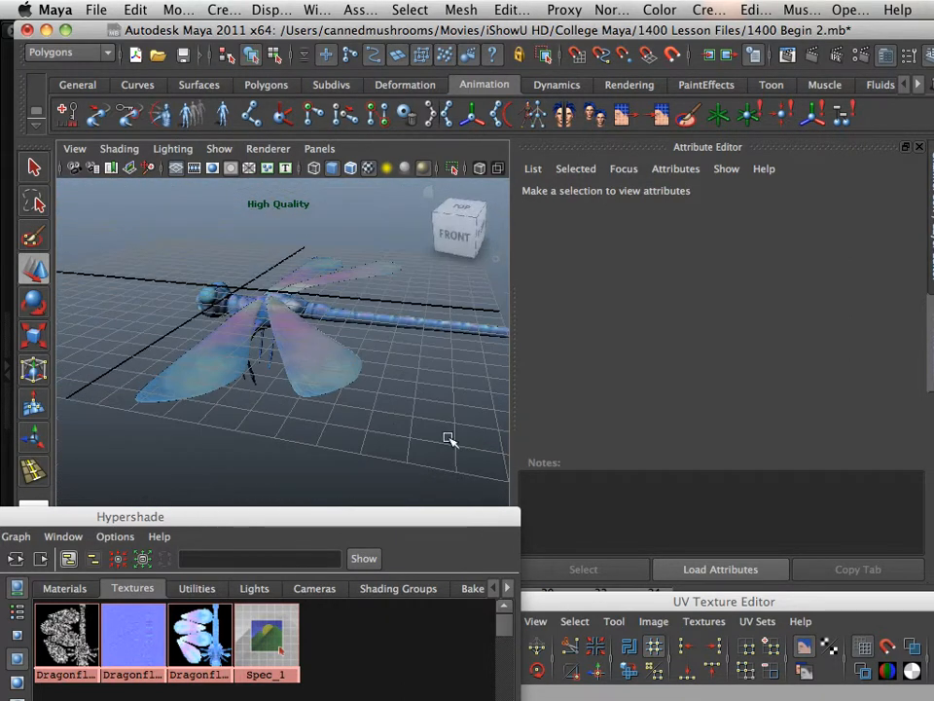
Switch to Photoshop and bring up the Spec.tif document with its layers.
drag(405, 517, 521, 6)
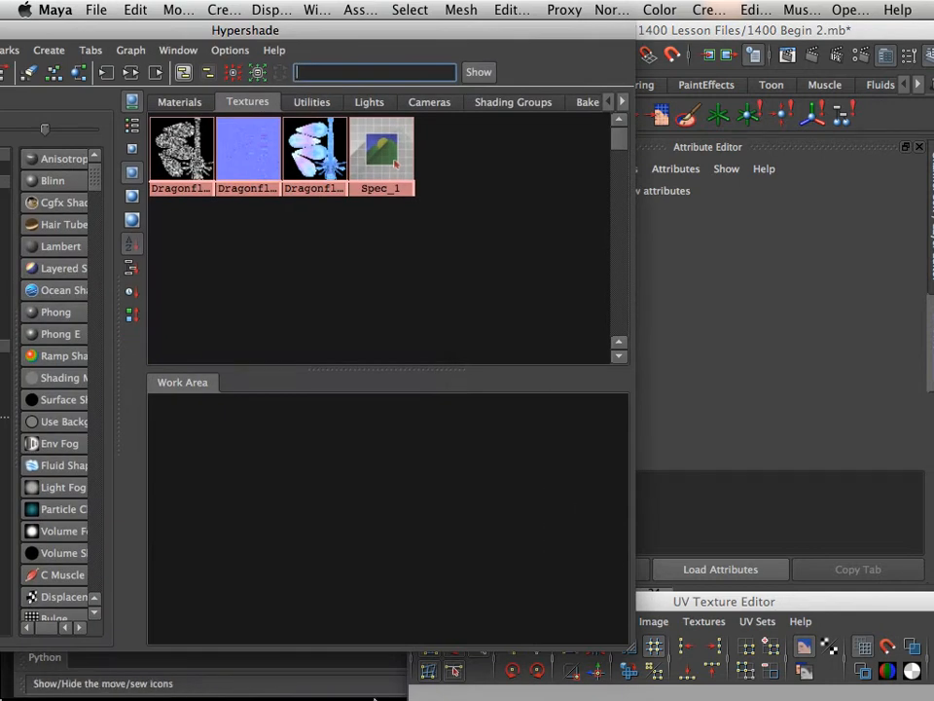
mouse_move(366, 697)
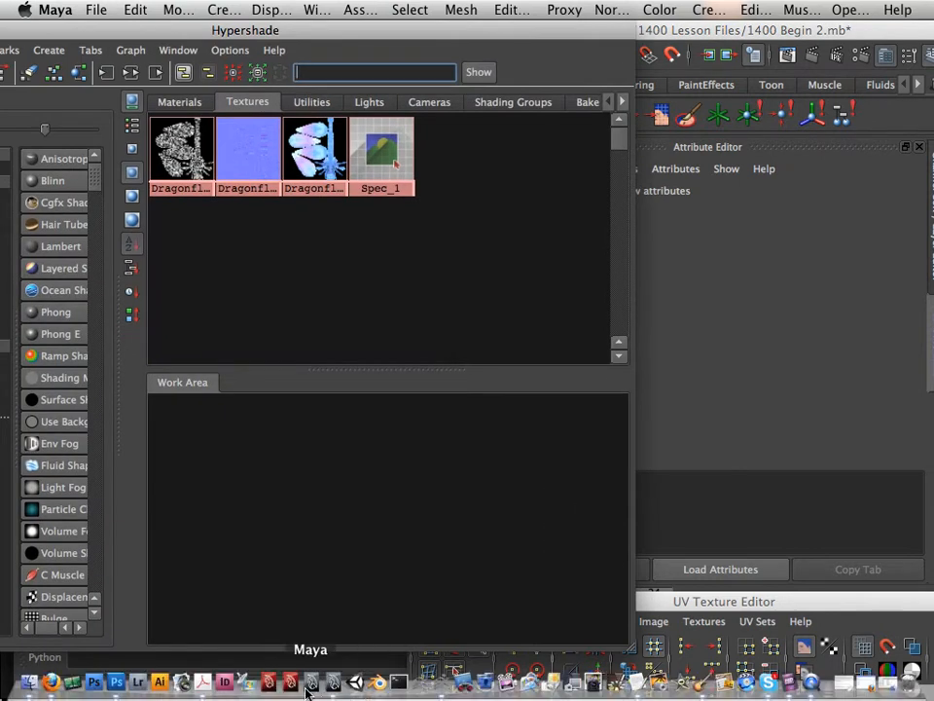
click(114, 683)
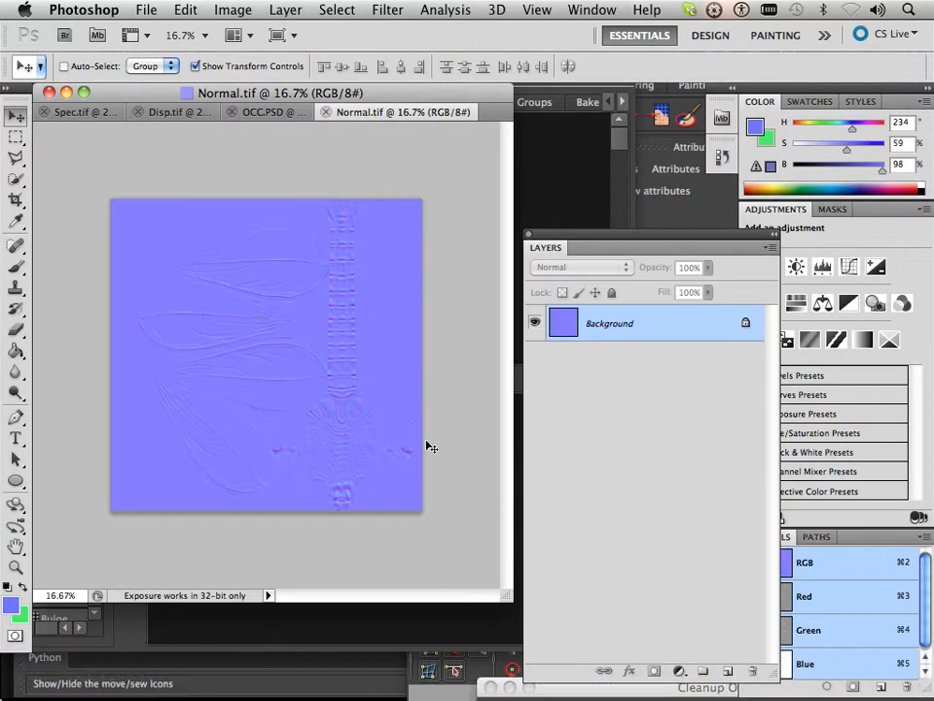
drag(139, 93, 215, 104)
click(167, 125)
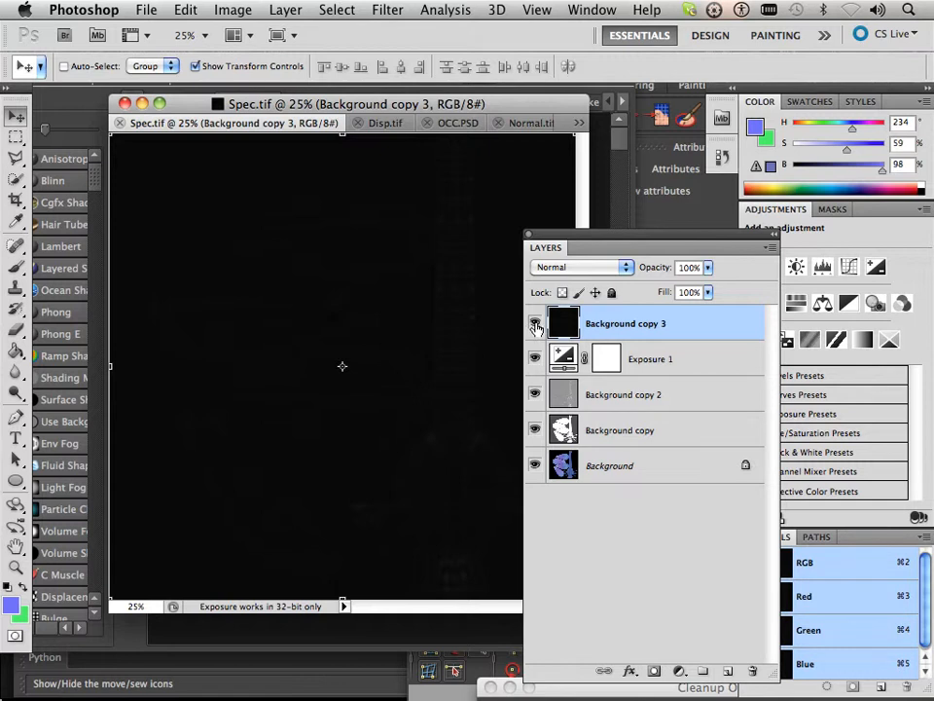
Replace the dark top layer with a duplicate of Background copy 2 above Exposure 1, set to Normal blending.
click(616, 395)
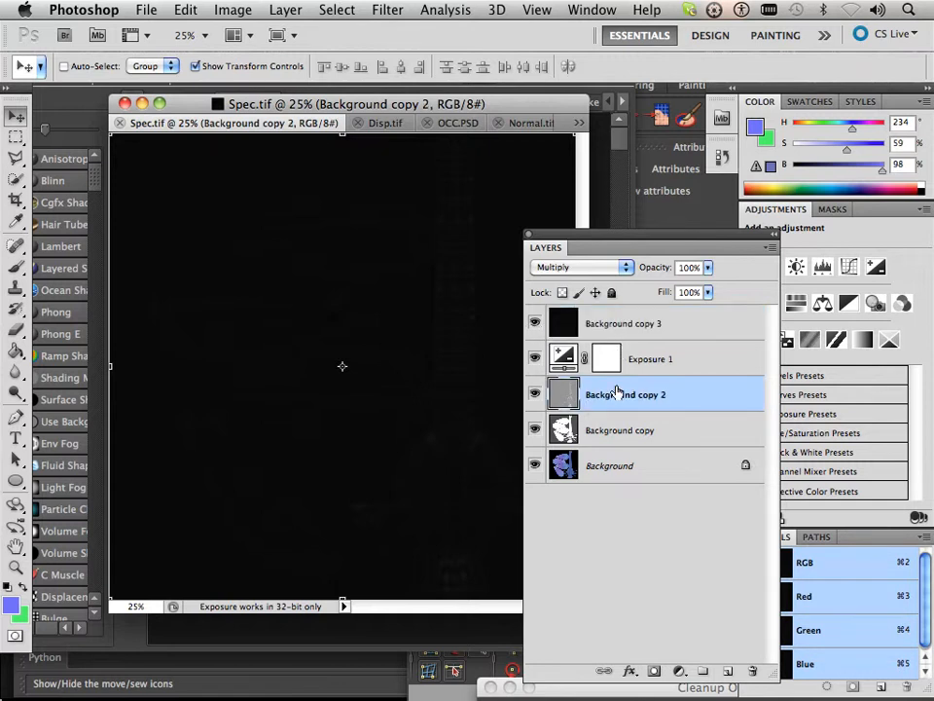
drag(616, 323, 753, 670)
drag(619, 357, 703, 671)
drag(623, 359, 600, 308)
drag(620, 362, 634, 306)
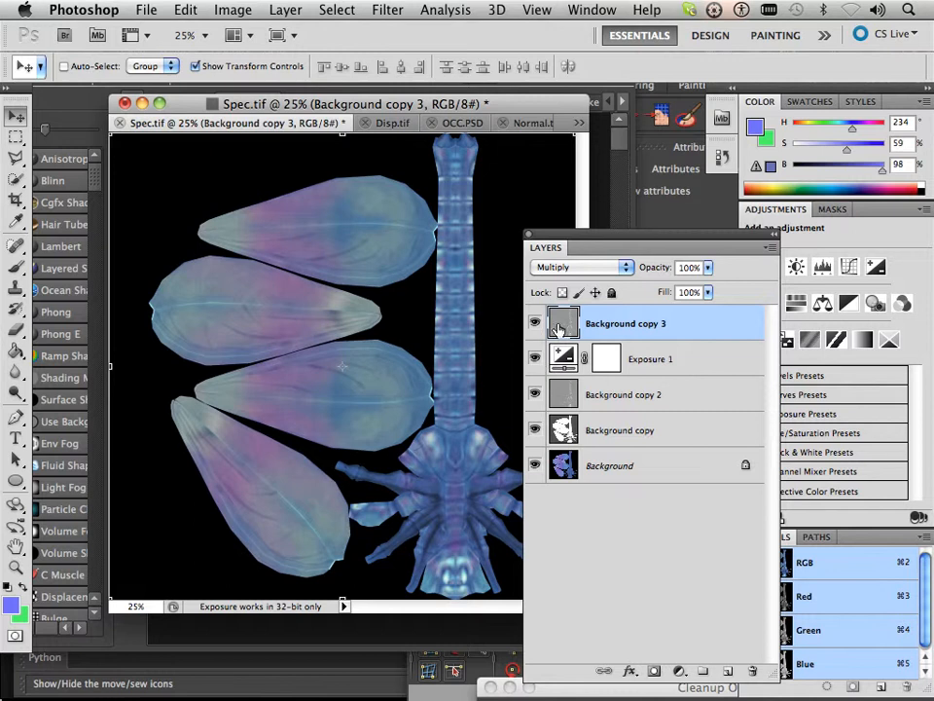
click(562, 267)
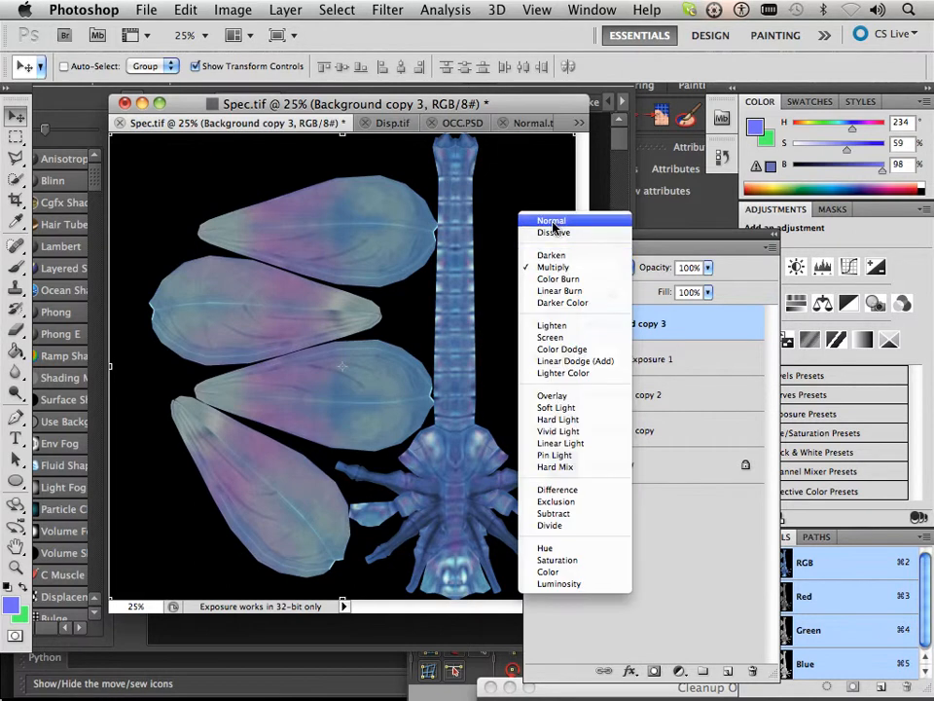
click(552, 220)
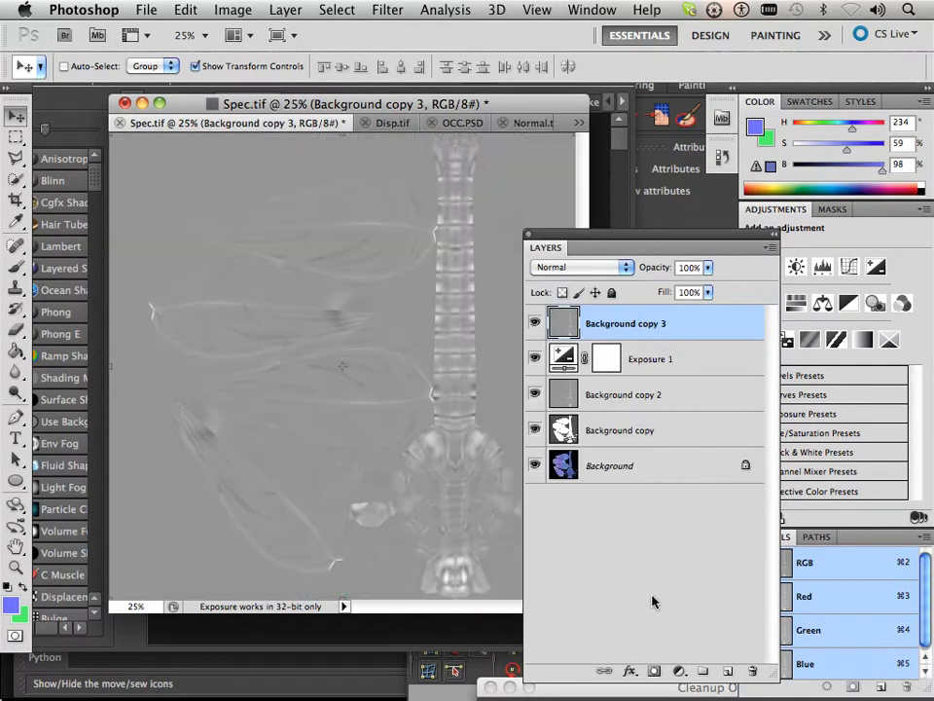
Add an Exposure adjustment layer above the duplicated layer and set its exposure to -8.27.
click(679, 671)
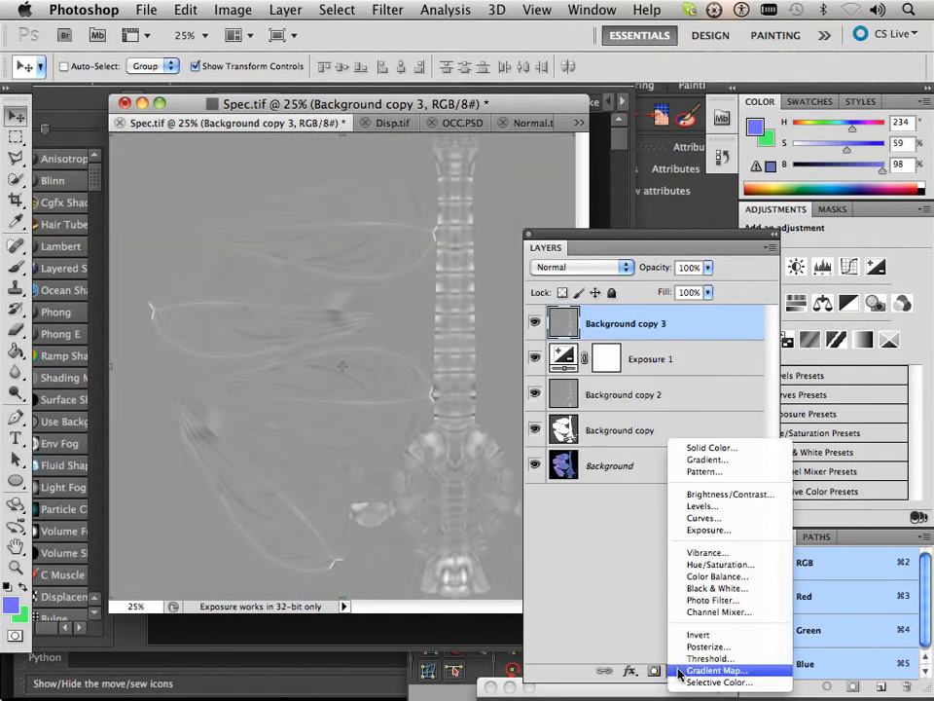
click(699, 530)
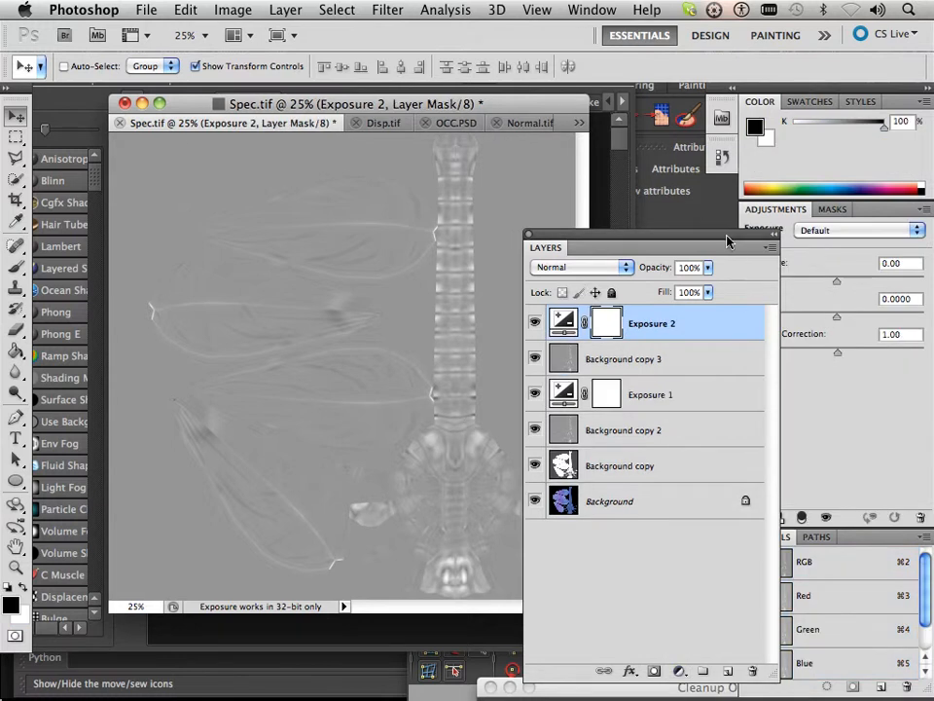
drag(728, 238, 659, 236)
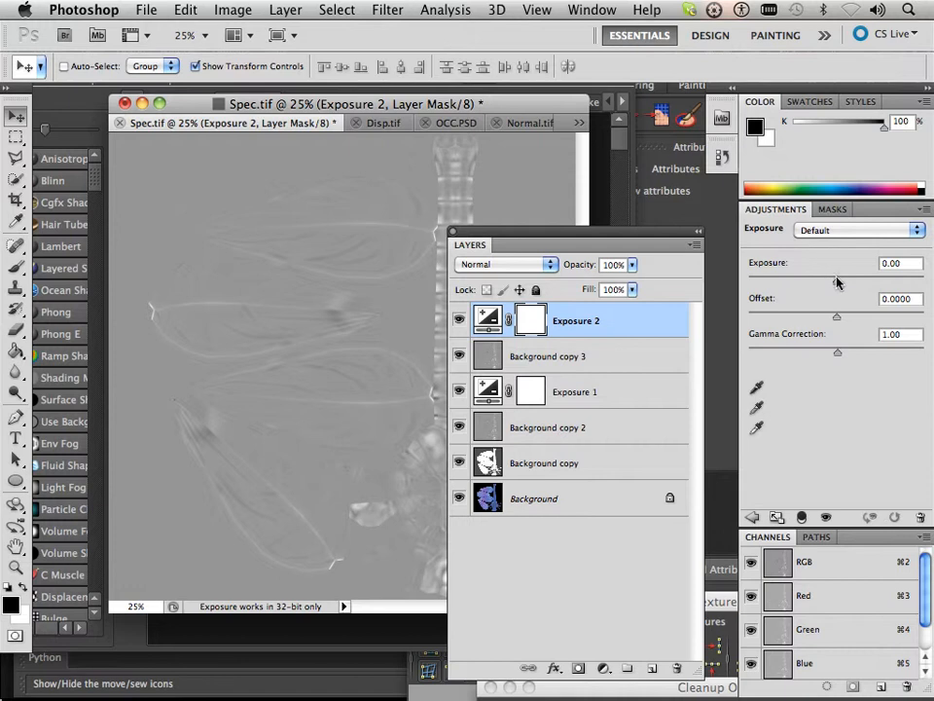
drag(837, 283, 775, 282)
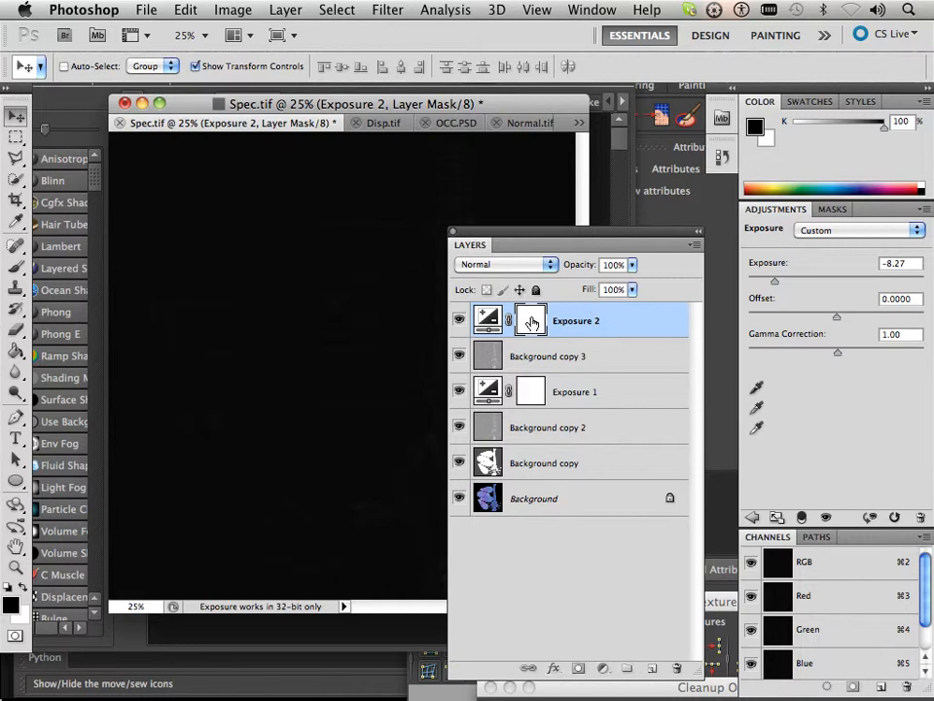
Try painting black on the Exposure 2 mask over a wing area with a 175-pixel brush to remove the darkening there.
click(16, 266)
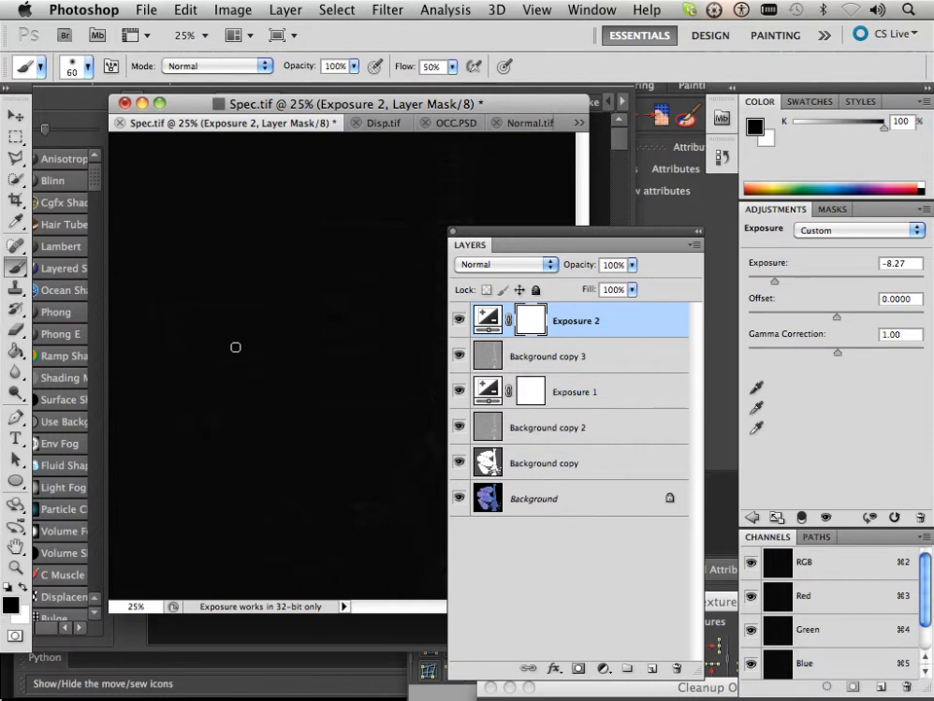
key(bracketright)
key(bracketright)
key(bracketright)
key(bracketright)
key(bracketright)
key(bracketright)
key(bracketright)
mouse_move(254, 334)
mouse_down()
mouse_move(250, 359)
mouse_move(229, 319)
mouse_move(205, 357)
mouse_move(229, 273)
mouse_move(263, 307)
mouse_move(336, 338)
mouse_move(330, 369)
mouse_move(366, 343)
mouse_move(354, 355)
mouse_up()
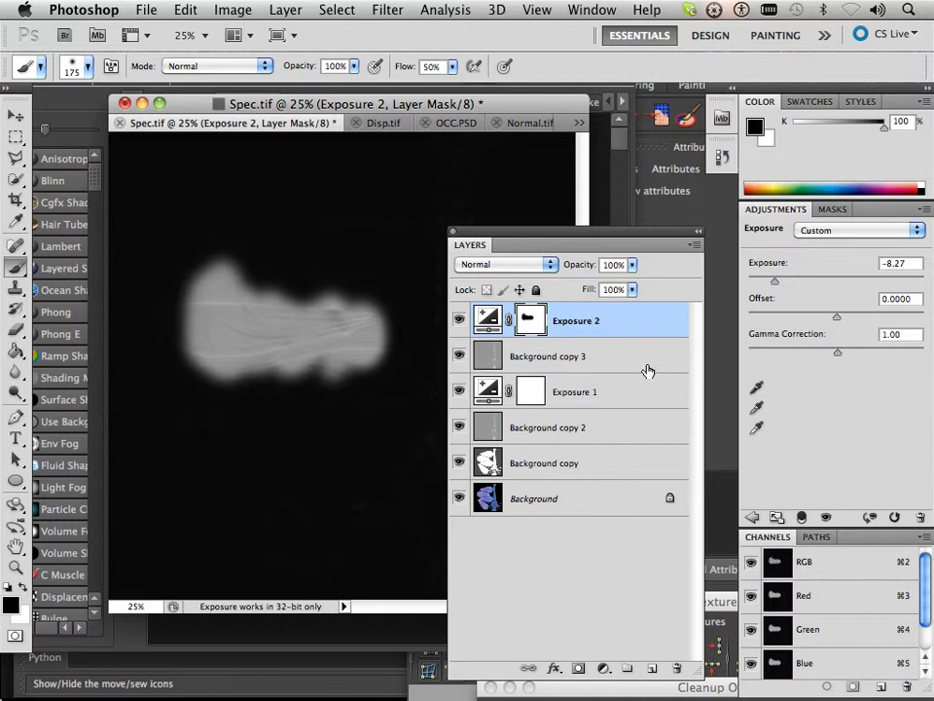
Delete the Exposure 2 adjustment layer and uncover the body part of the image.
drag(686, 325, 678, 669)
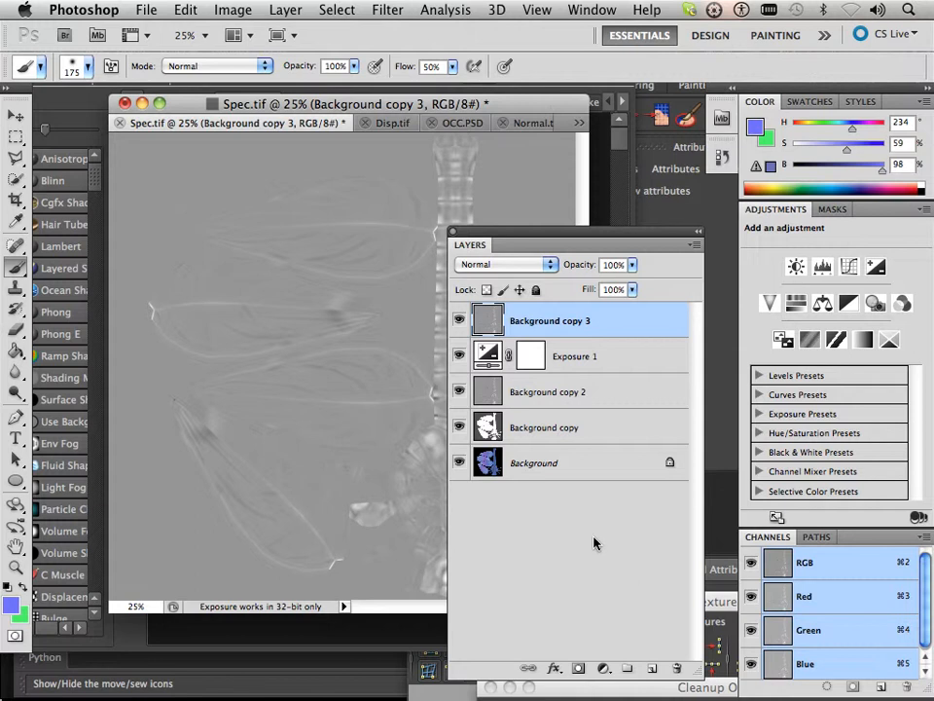
drag(538, 238, 684, 186)
Outline all four wings in one polygonal lasso selection with 0 px feather, leaving out the tail and body pieces.
click(16, 158)
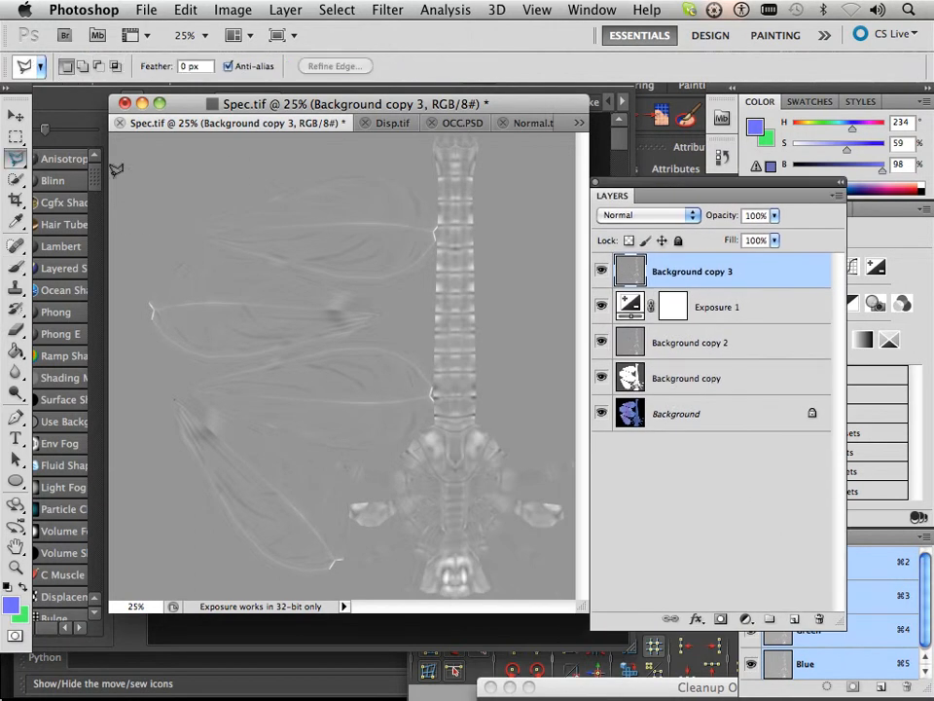
click(188, 220)
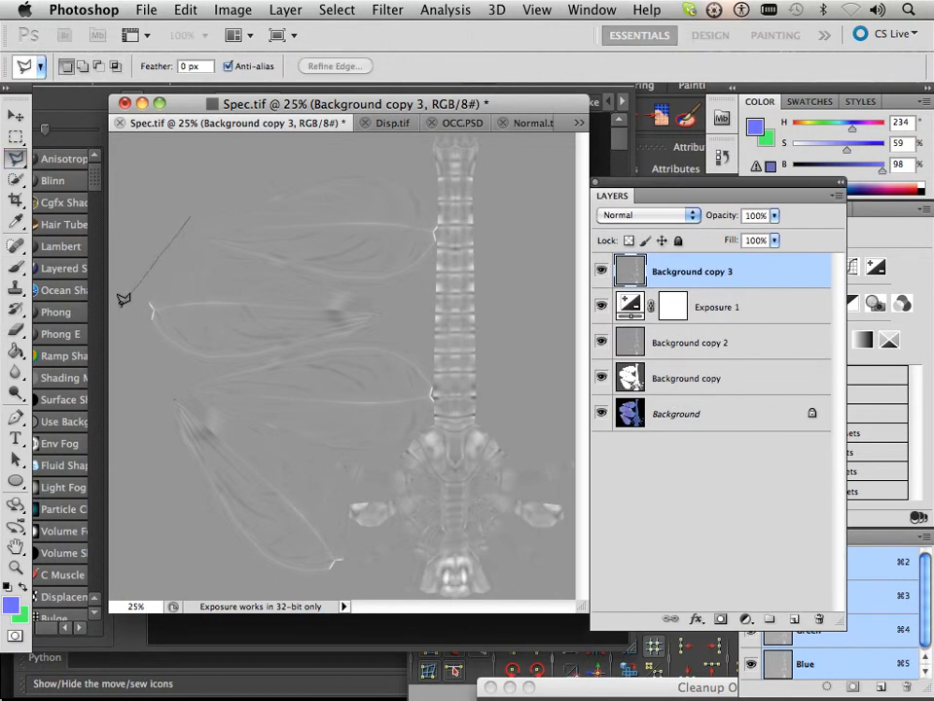
click(126, 297)
click(213, 563)
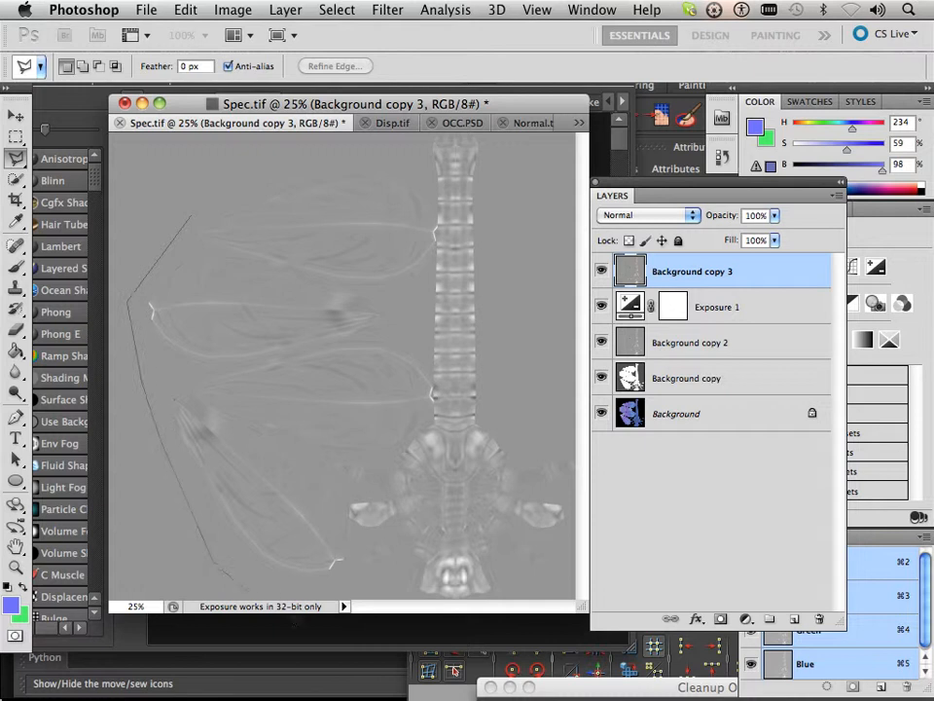
click(343, 587)
click(353, 497)
click(341, 452)
click(390, 458)
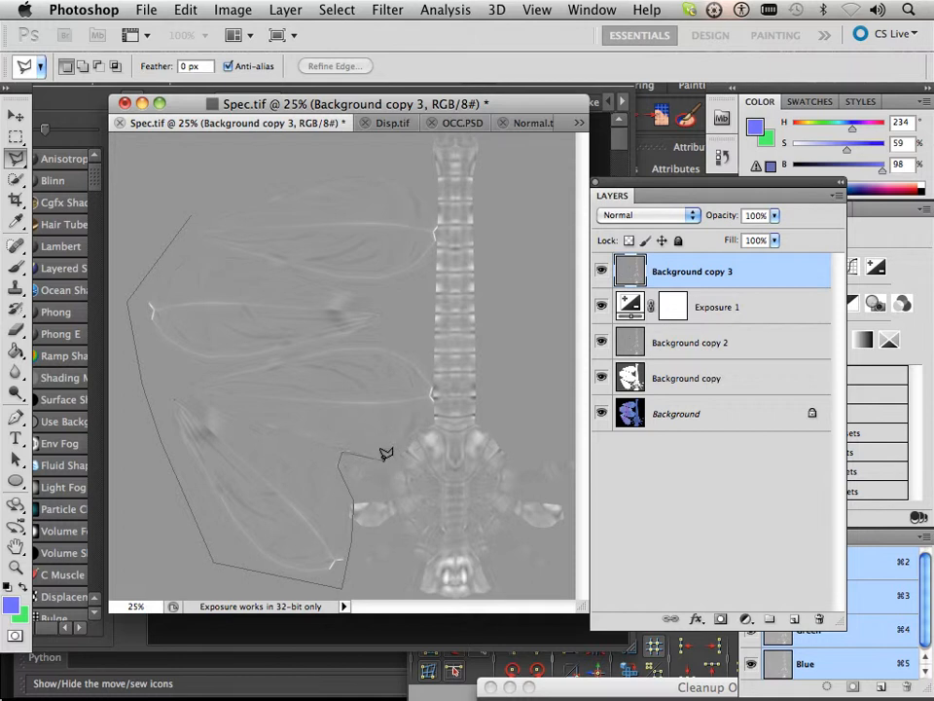
click(432, 393)
click(418, 311)
click(432, 181)
click(330, 148)
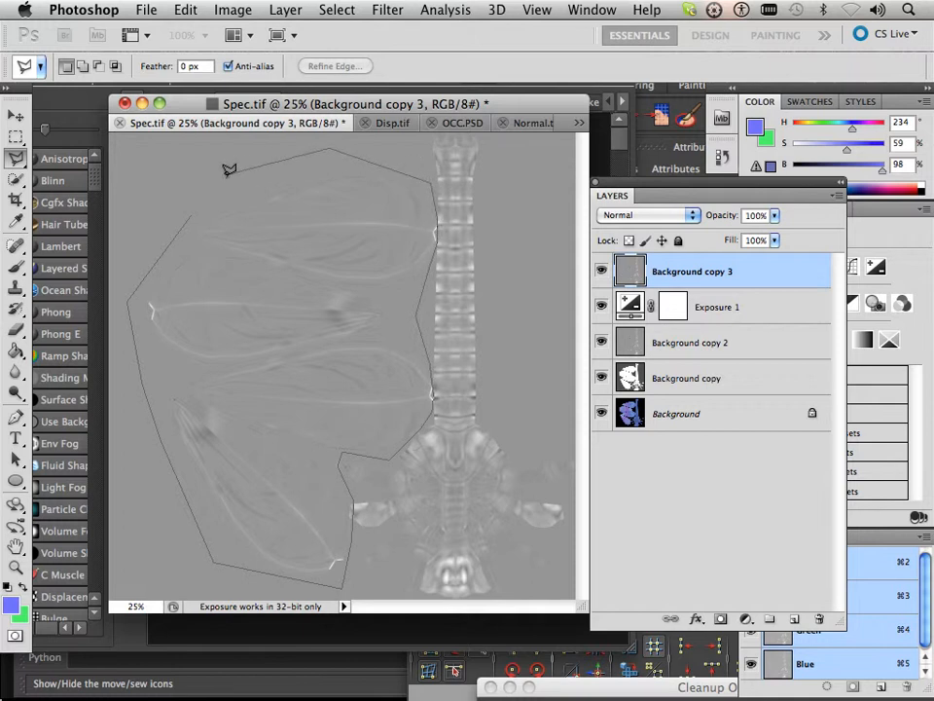
click(237, 171)
double_click(183, 216)
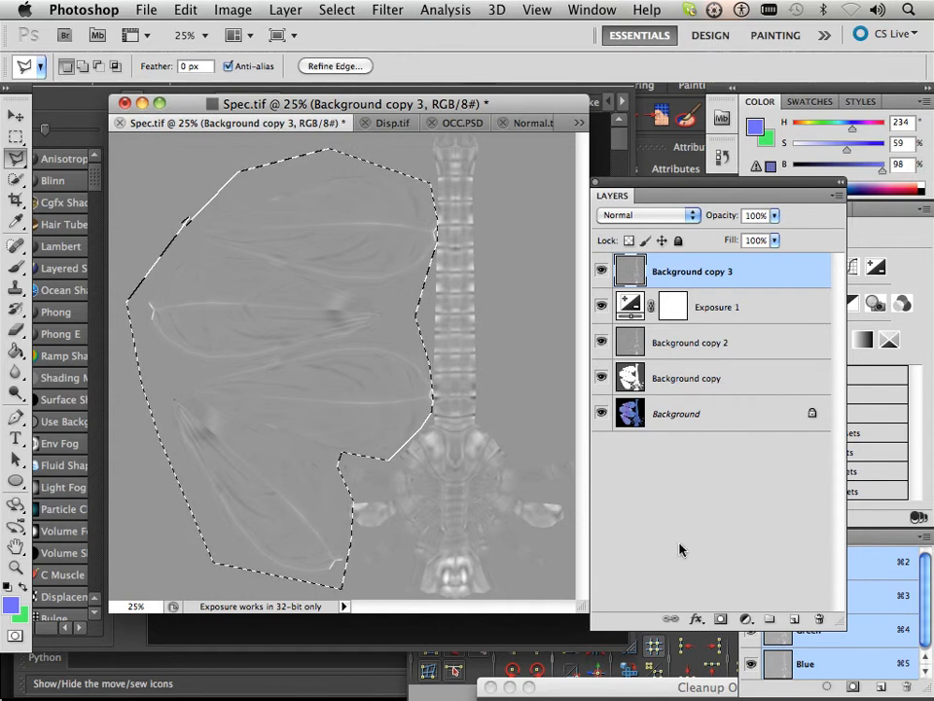
Add an Exposure adjustment layer above Background copy 3 from the wing selection and invert its mask.
click(747, 621)
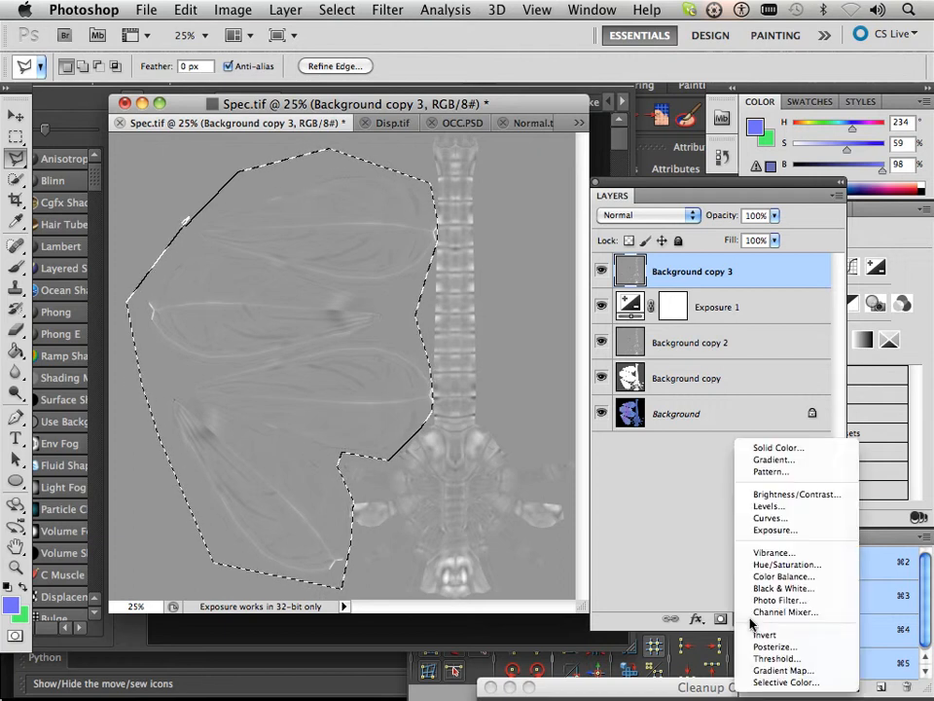
click(769, 530)
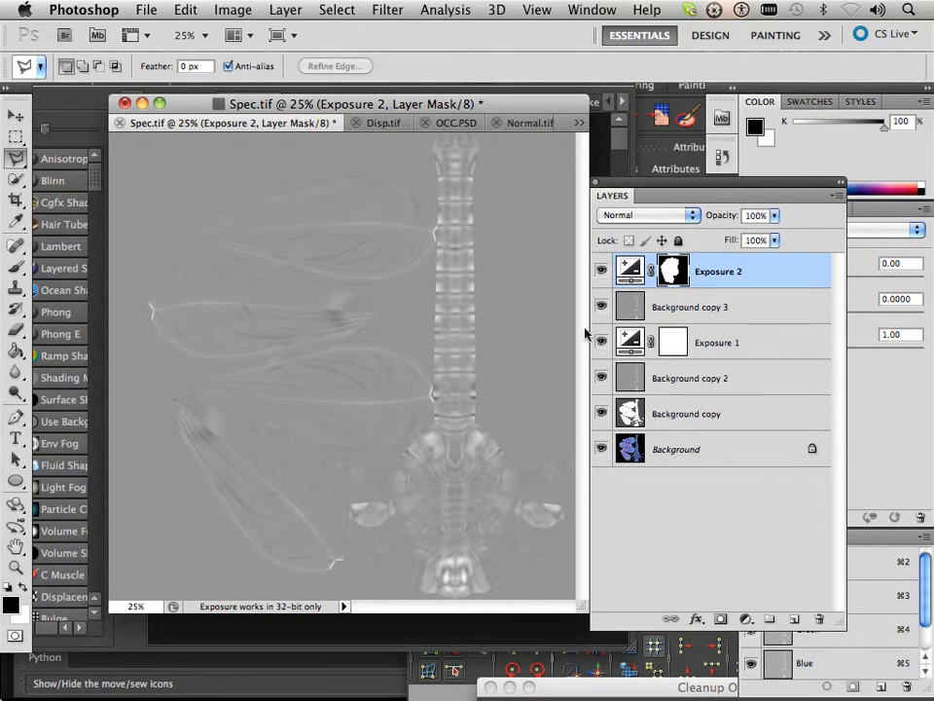
click(233, 10)
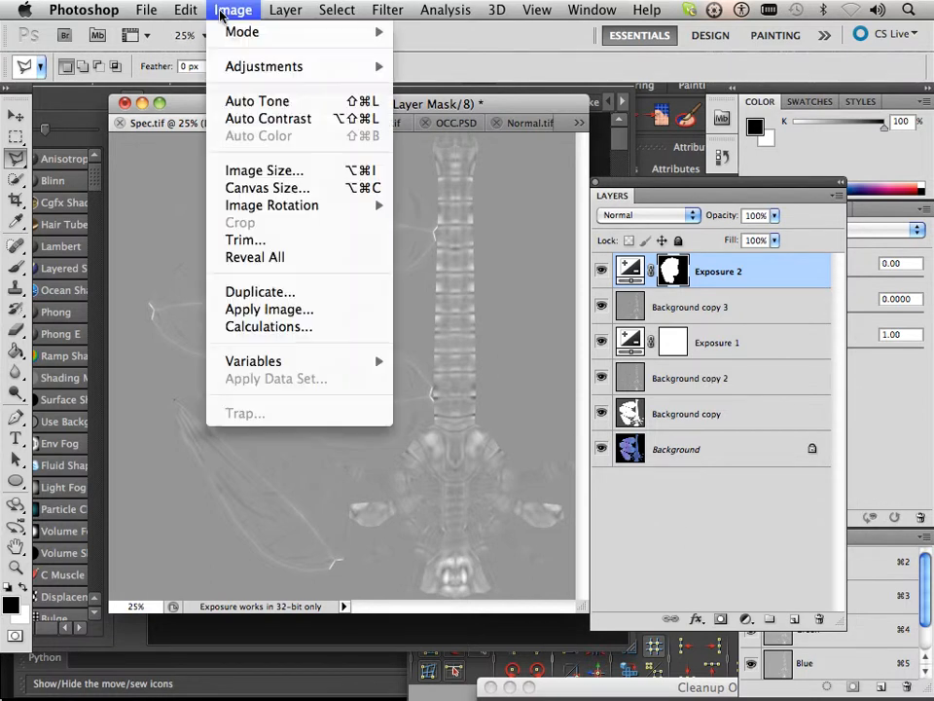
mouse_move(241, 67)
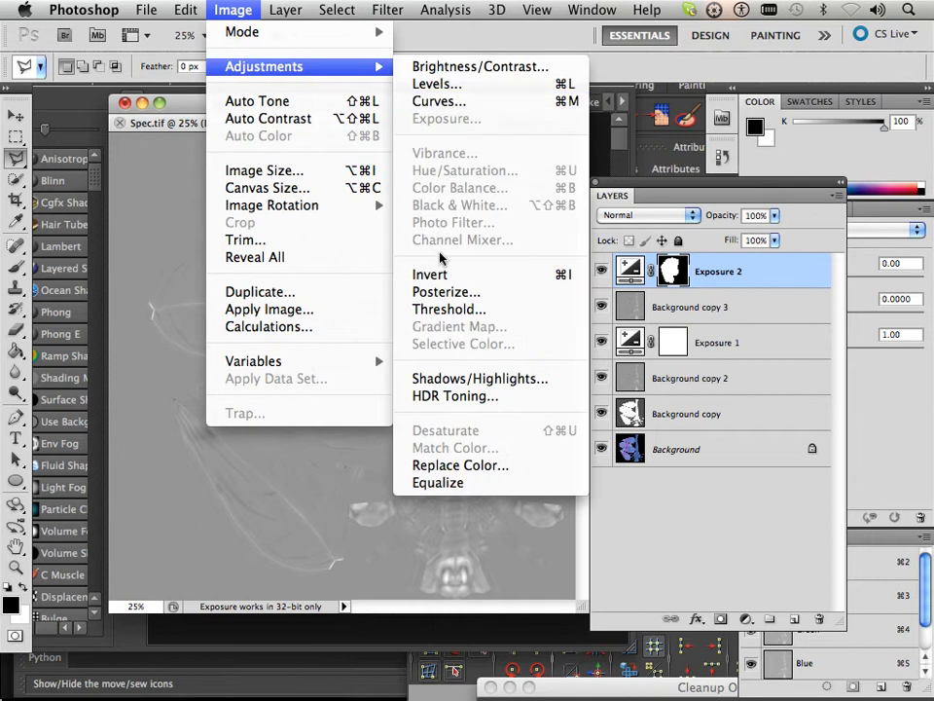
click(401, 276)
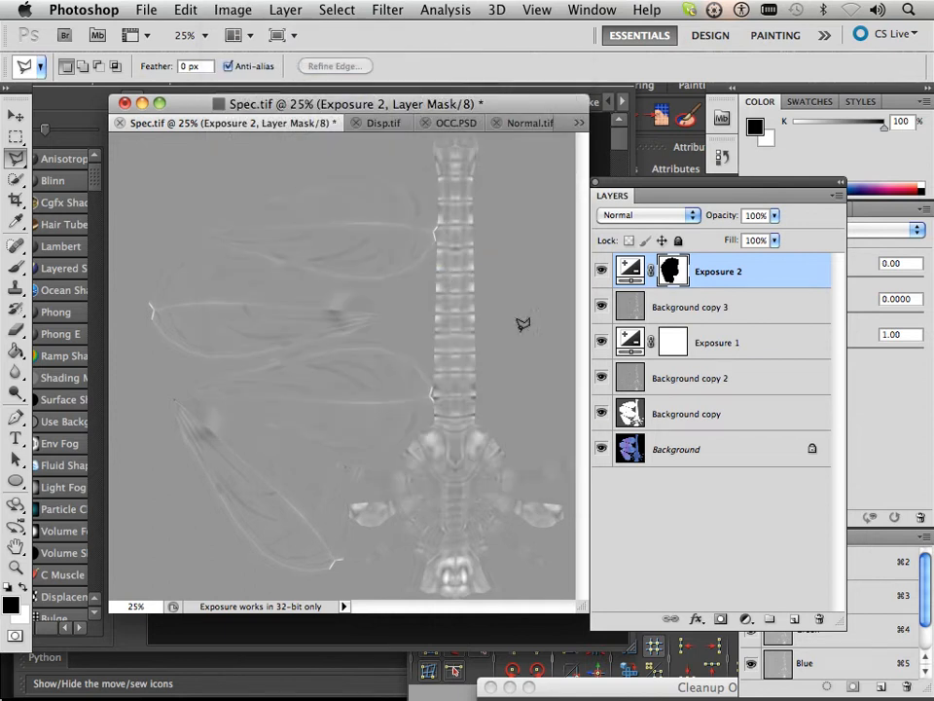
Darken everything outside the wings by setting the Exposure 2 adjustment to exposure -4.92 and offset -0.0079.
drag(723, 188, 616, 210)
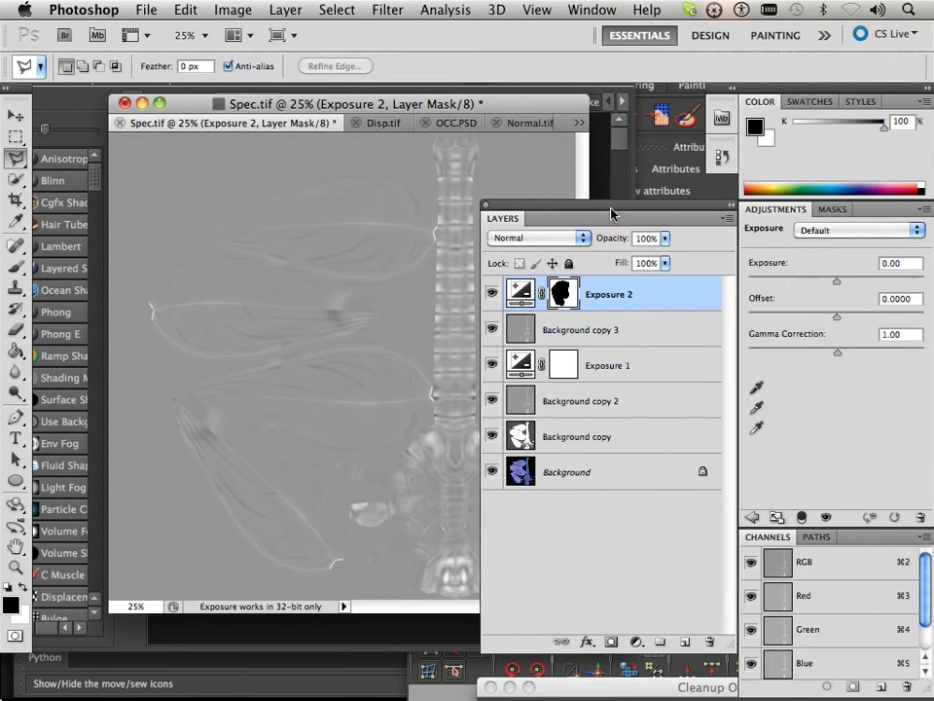
drag(838, 319, 788, 286)
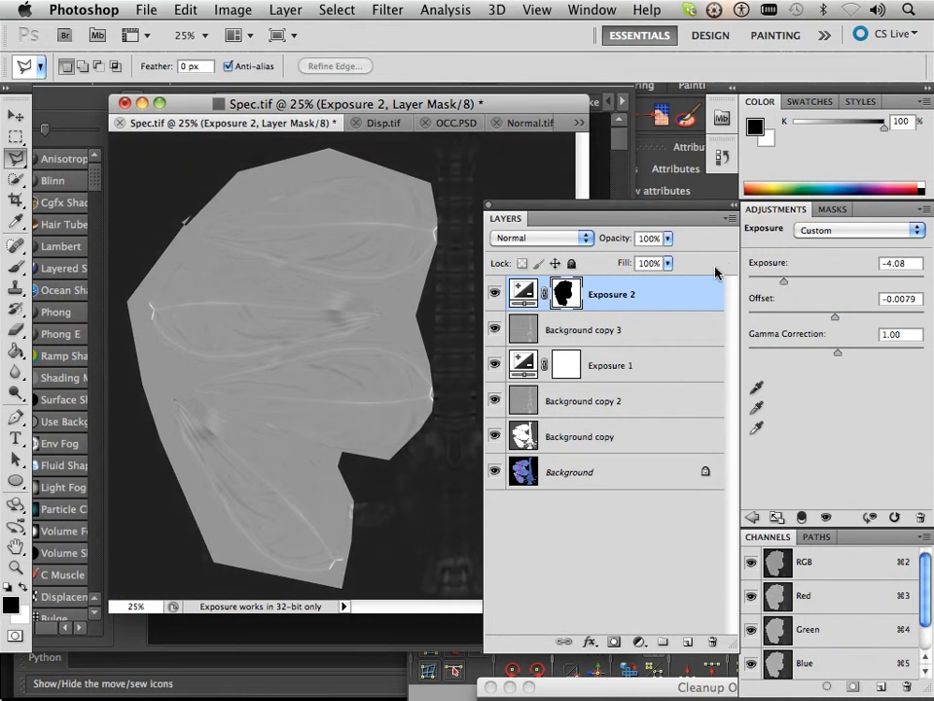
drag(780, 283, 782, 284)
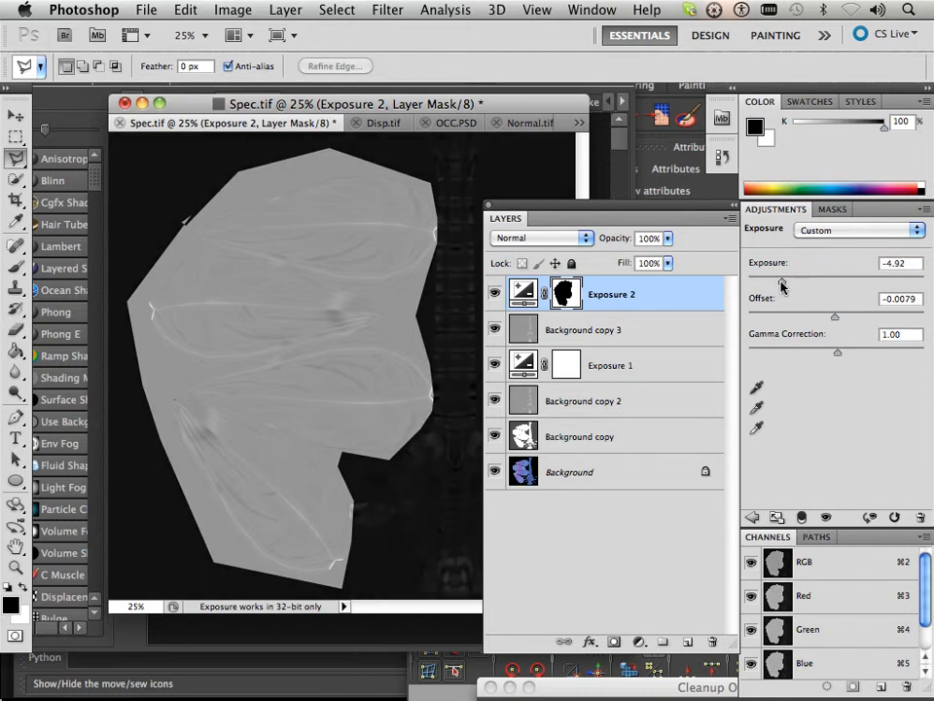
drag(632, 211, 768, 343)
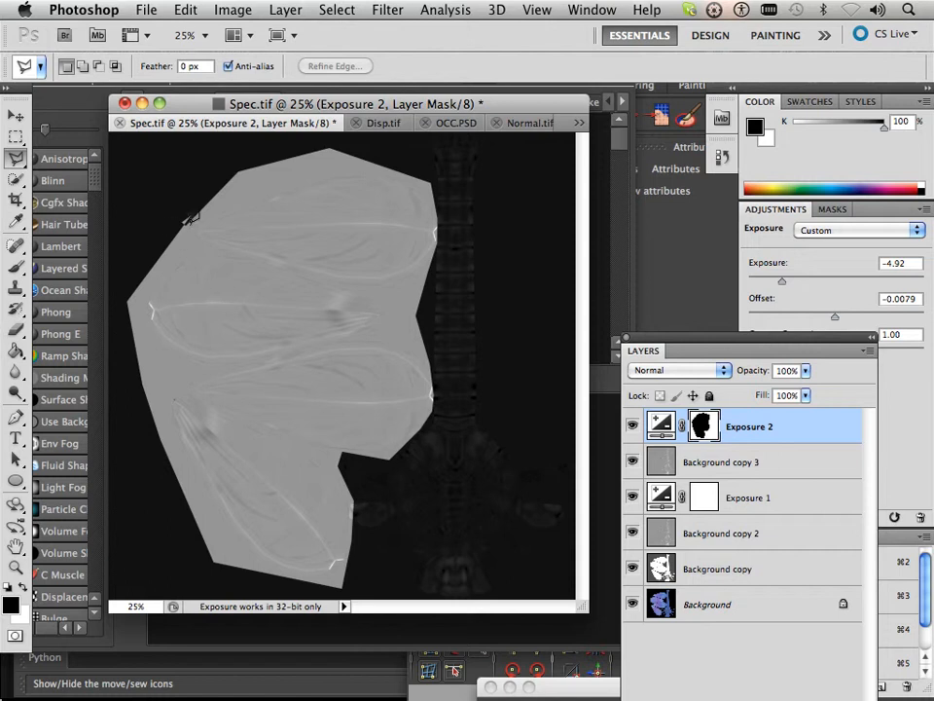
Save the layered document over Spec.tif in the final folder as a TIFF with no image compression and RLE layer compression.
click(144, 9)
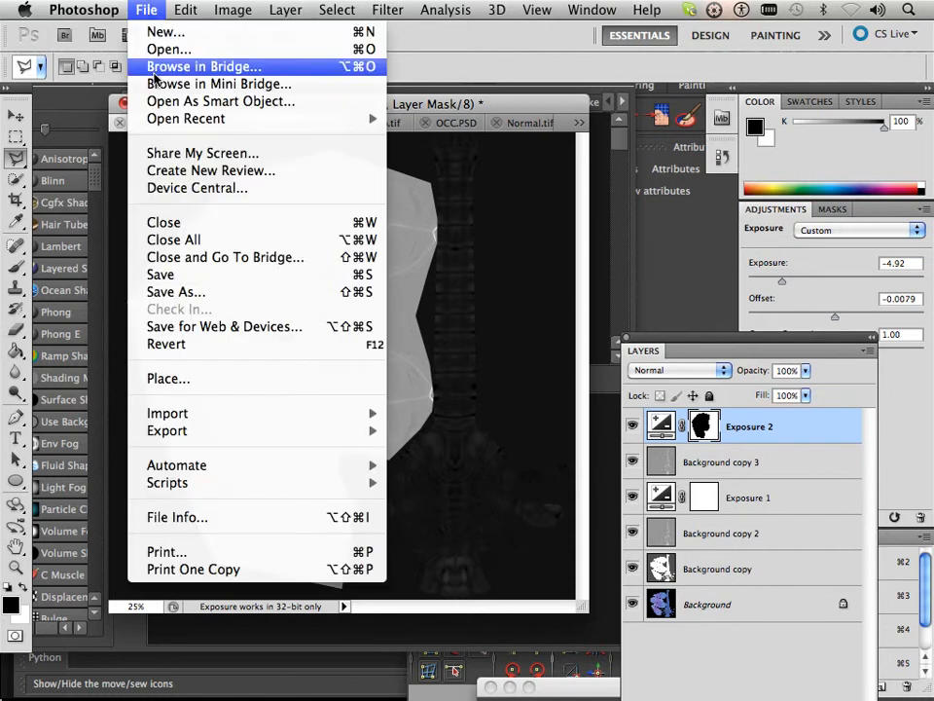
click(209, 292)
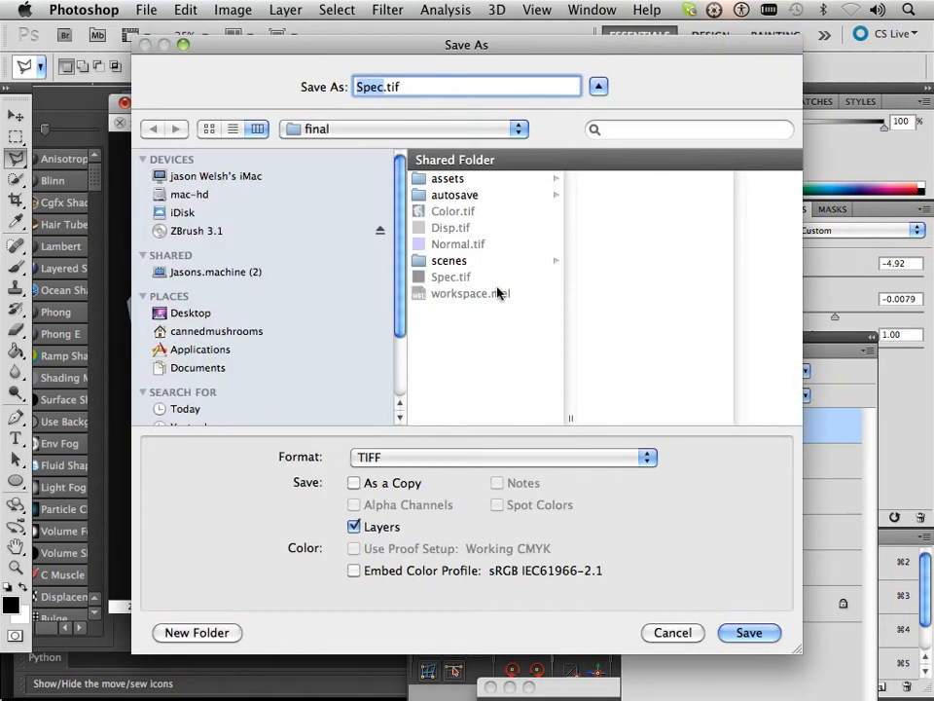
click(740, 635)
click(599, 167)
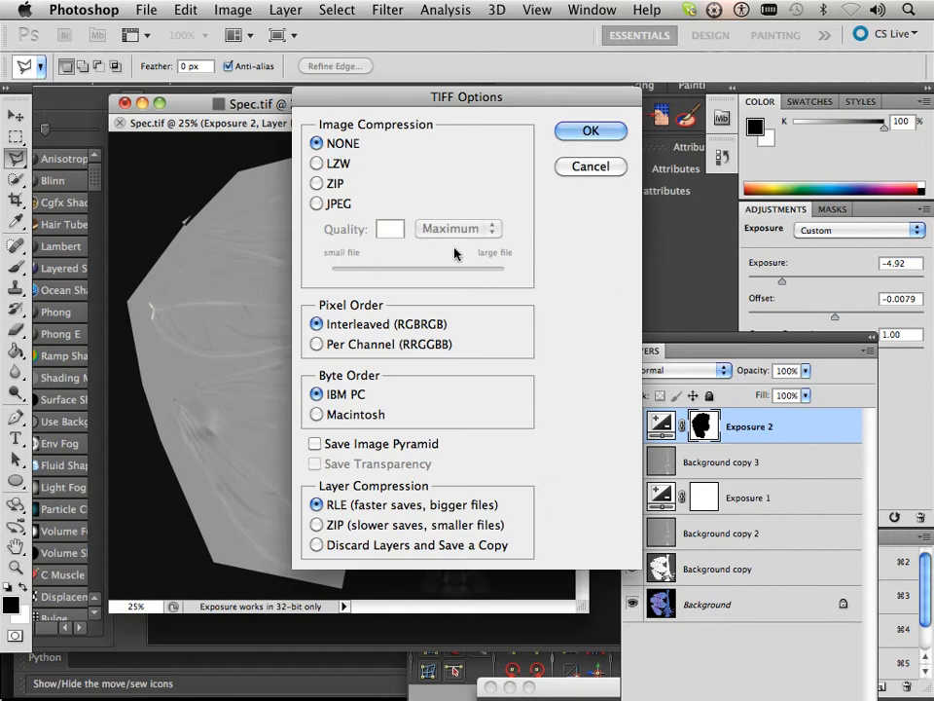
click(594, 130)
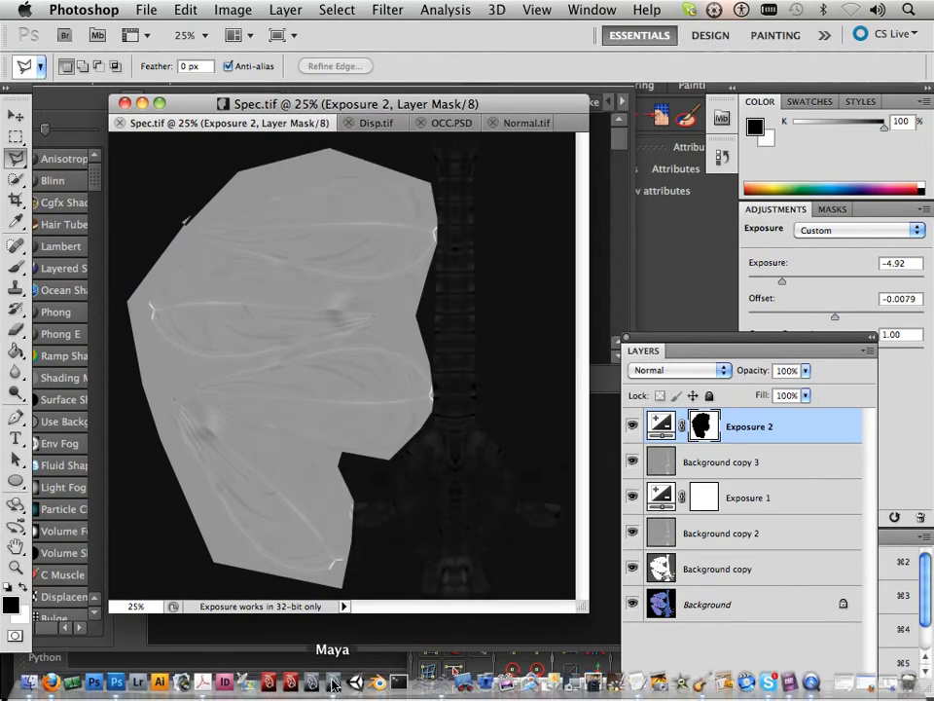
Switch to Maya, show the Spec_1 file texture's attributes, and move Hypershade clear of the dragonfly viewport.
click(340, 678)
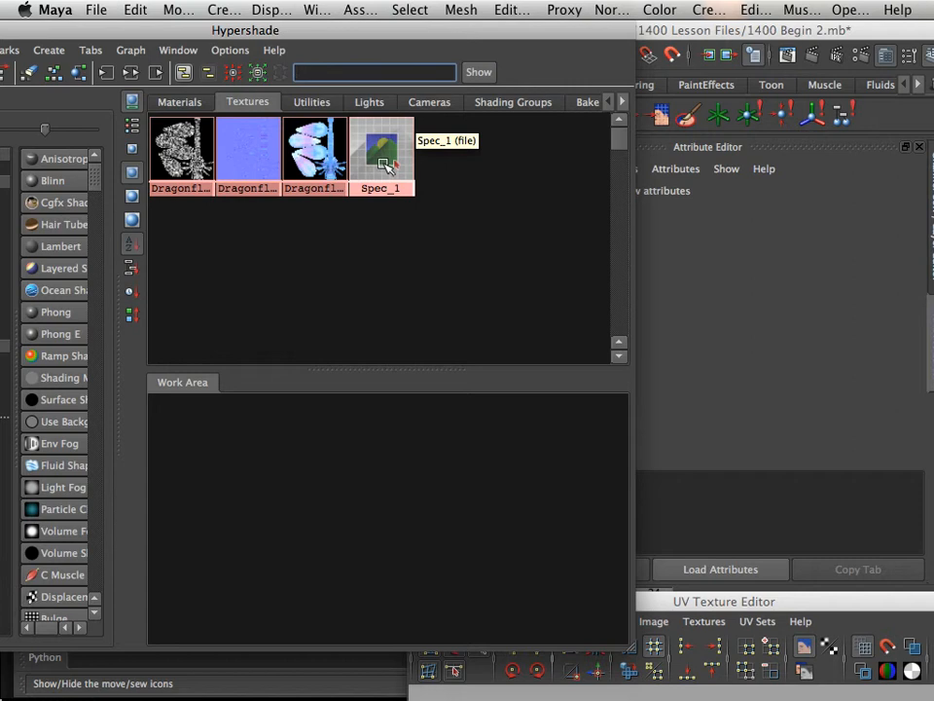
click(385, 163)
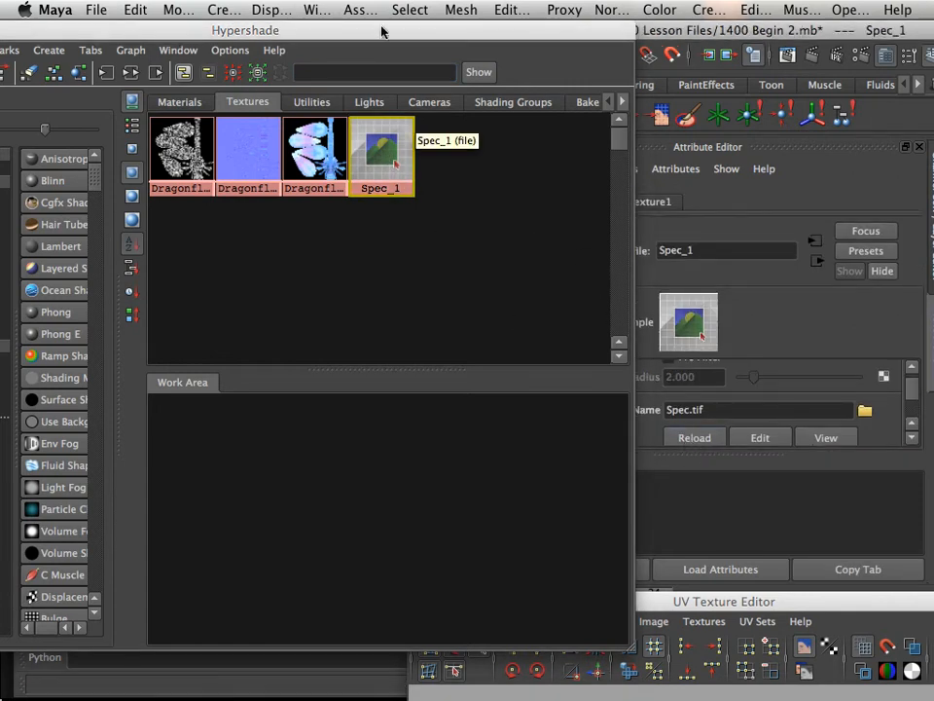
drag(382, 29, 382, 495)
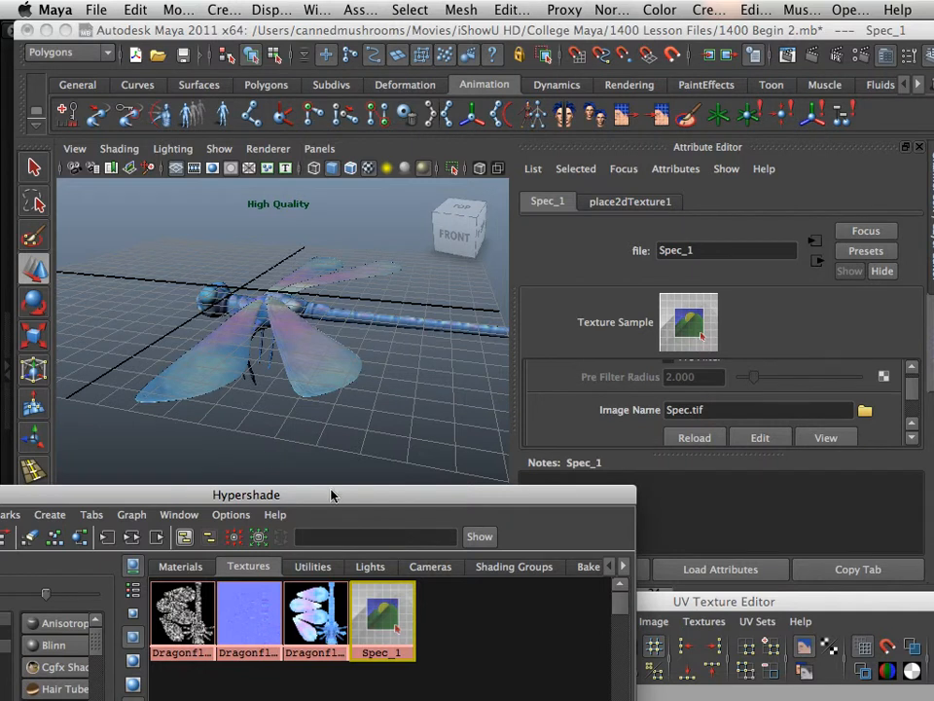
Examine the specular shine on the dragonfly's wings, body and head from several angles and distances.
alt+drag(200, 410, 338, 376)
scroll(294, 393, up, 5)
alt+right_drag(338, 381, 252, 386)
alt+drag(252, 386, 334, 405)
alt+right_drag(346, 406, 415, 415)
alt+drag(271, 356, 283, 363)
alt+right_drag(282, 363, 299, 364)
alt+middle_drag(282, 356, 264, 290)
alt+right_drag(290, 290, 234, 302)
alt+middle_drag(244, 304, 261, 351)
alt+drag(261, 351, 286, 257)
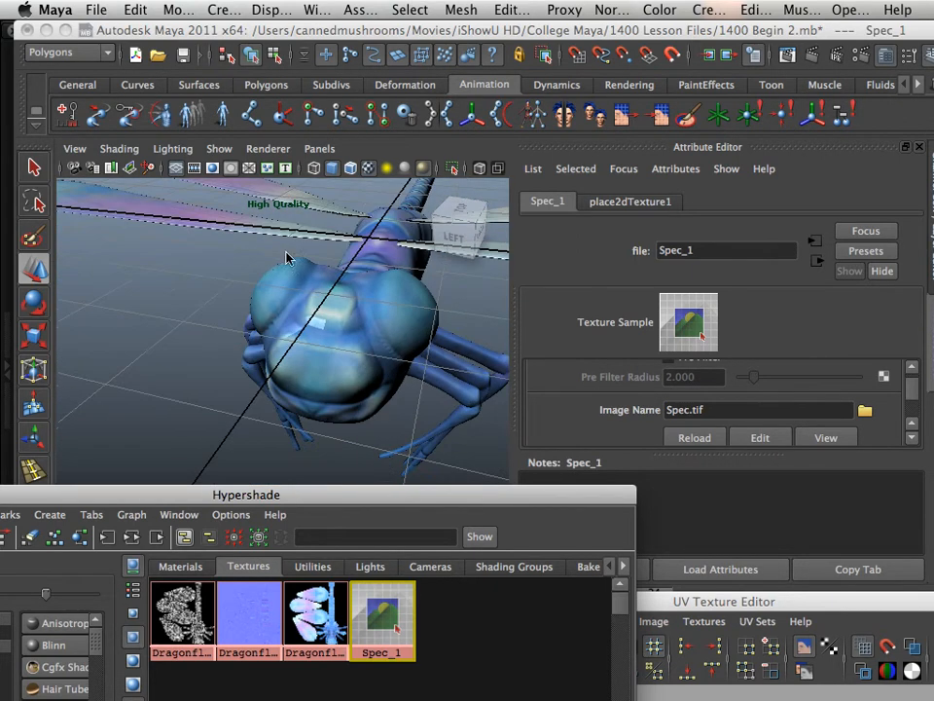
Switch to Photoshop and paint white on the Exposure 2 mask with a 30-pixel brush where the wing outline overlaps the small body piece.
mouse_move(298, 689)
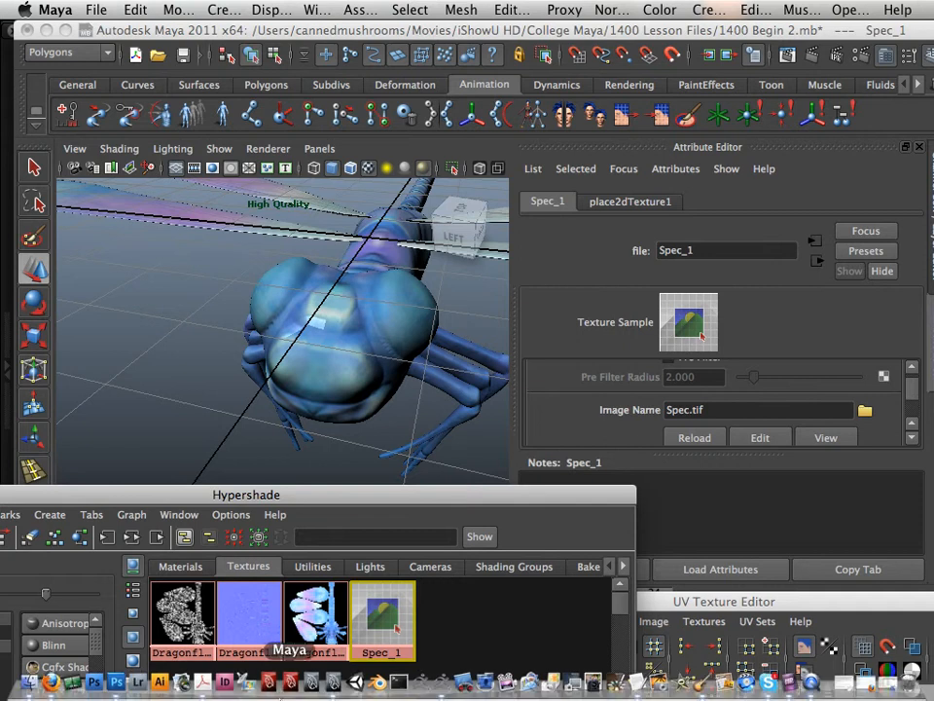
click(118, 689)
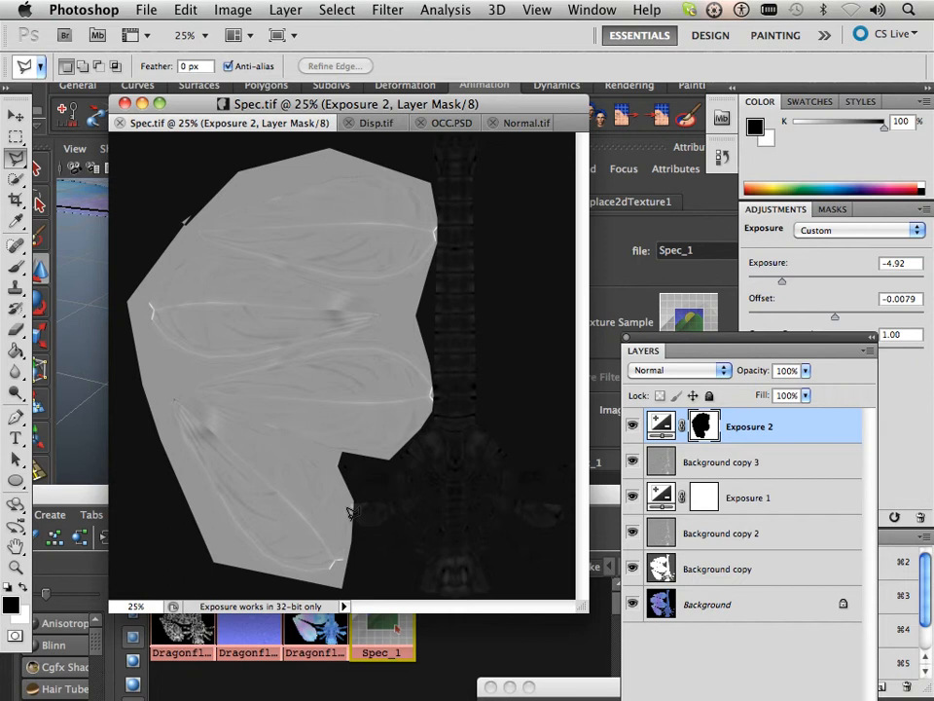
alt+scroll(350, 511, up, 10)
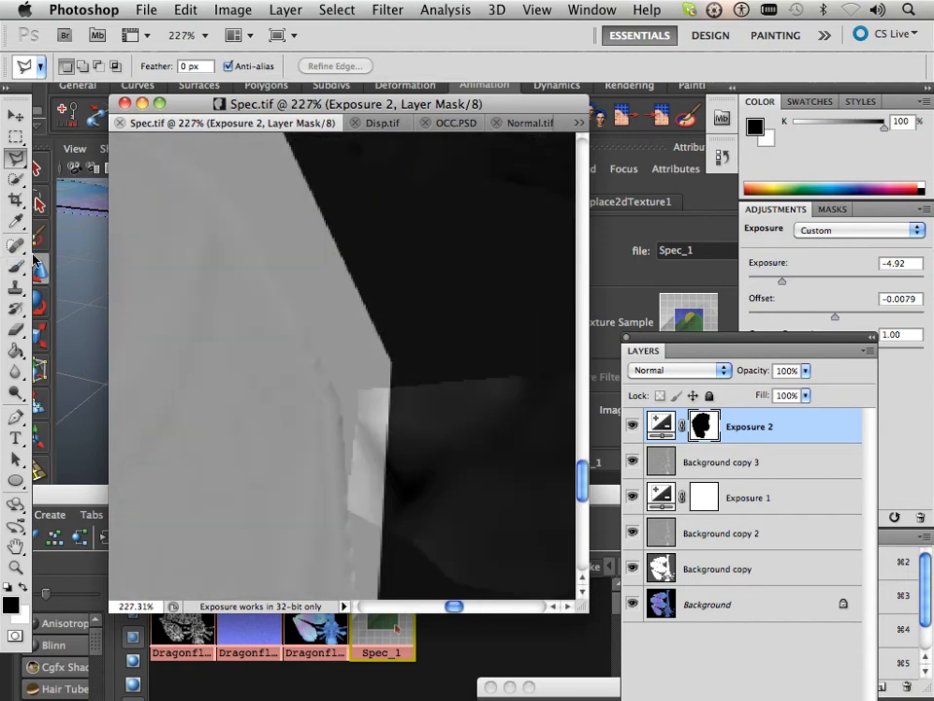
key(b)
click(23, 588)
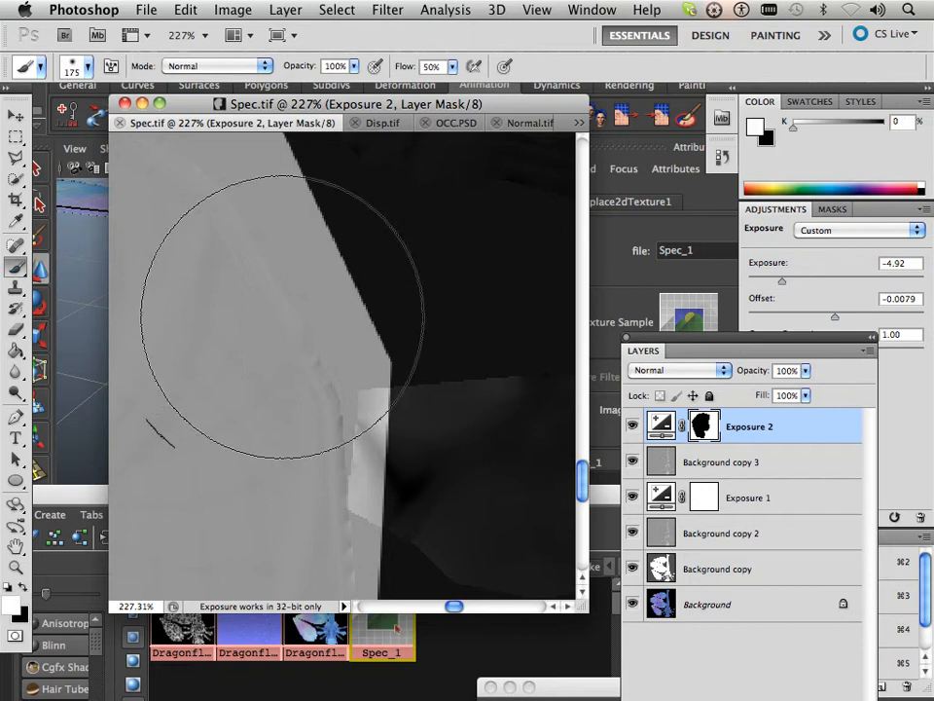
key(bracketleft)
key(bracketleft)
key(bracketleft)
key(bracketleft)
key(bracketleft)
key(bracketleft)
key(bracketleft)
key(bracketleft)
key(bracketleft)
key(bracketleft)
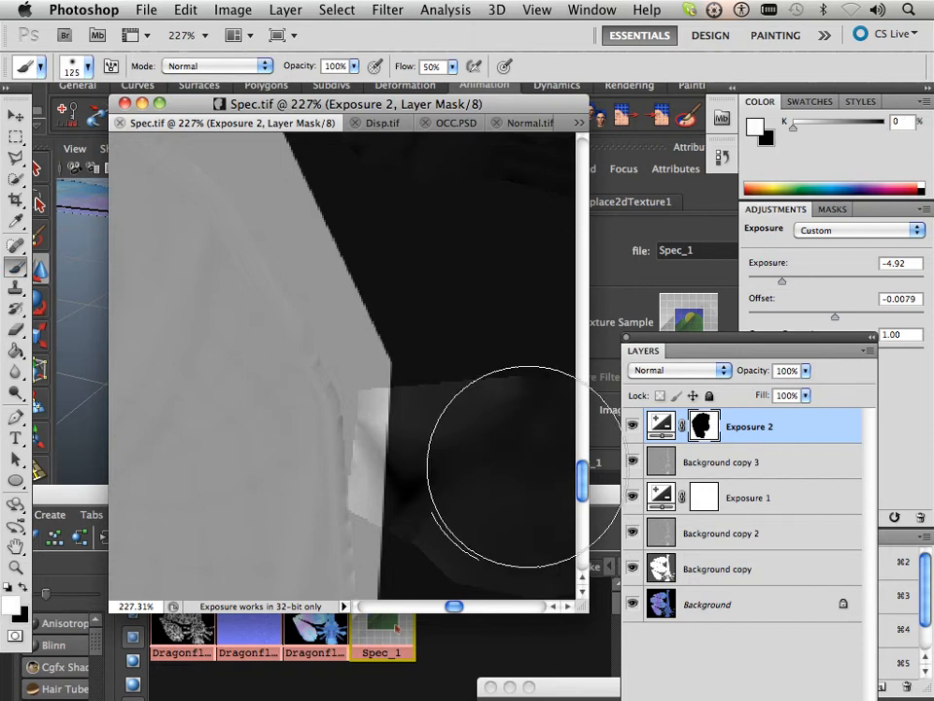
key(bracketleft)
key(bracketleft)
key(bracketleft)
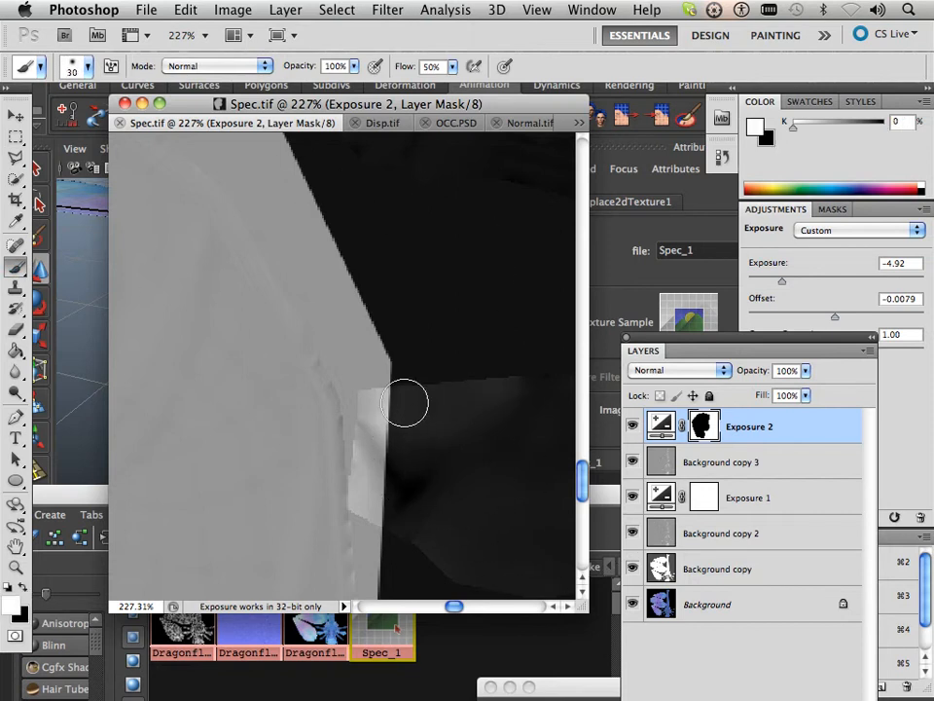
mouse_move(384, 395)
mouse_down()
mouse_move(375, 397)
mouse_move(374, 497)
mouse_move(380, 476)
mouse_move(382, 521)
mouse_move(358, 504)
mouse_move(349, 433)
mouse_move(384, 485)
mouse_move(378, 367)
mouse_move(349, 420)
mouse_move(341, 375)
mouse_up()
Reduce the brush to 9 pixels and finish painting white on the Exposure 2 mask over the small body piece beside the wing.
key(bracketleft)
key(bracketleft)
key(bracketleft)
key(bracketleft)
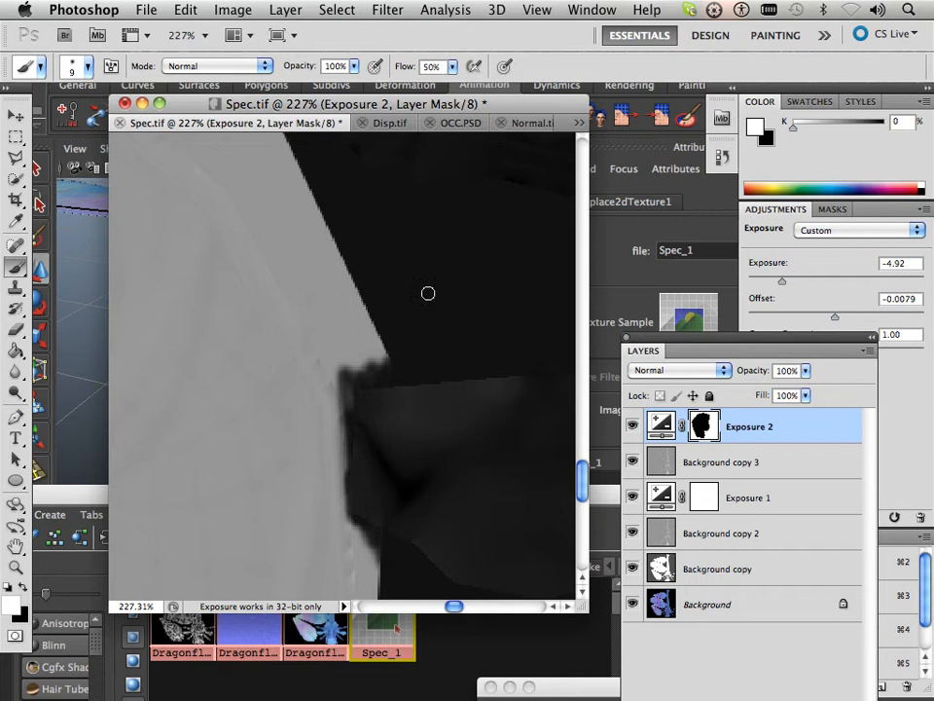
mouse_move(428, 293)
mouse_down()
mouse_move(427, 438)
mouse_move(344, 298)
mouse_move(415, 370)
mouse_move(351, 294)
mouse_move(309, 367)
mouse_move(323, 313)
mouse_move(321, 363)
mouse_move(288, 327)
mouse_move(338, 366)
mouse_up()
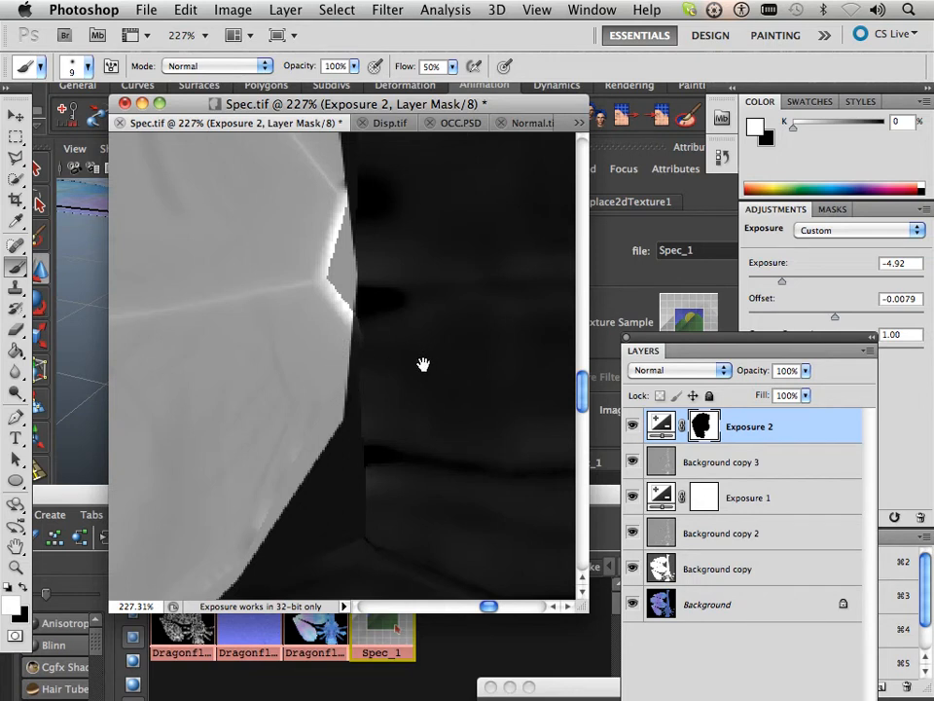
Paint black on the Exposure 2 mask along the wing's edge where the darkening cuts into the wing.
key(x)
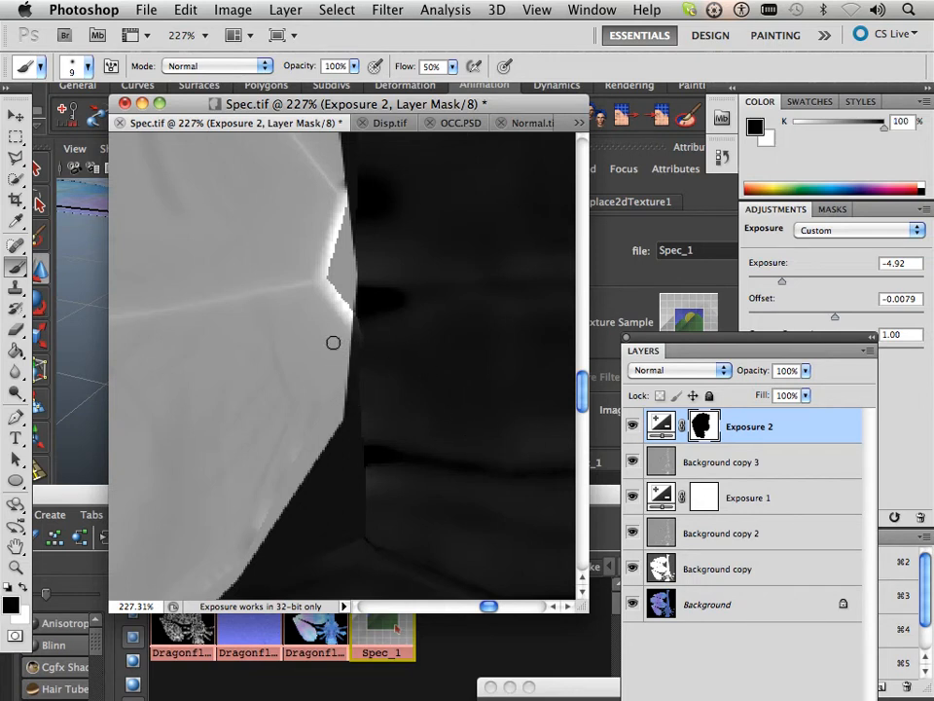
drag(349, 334, 344, 365)
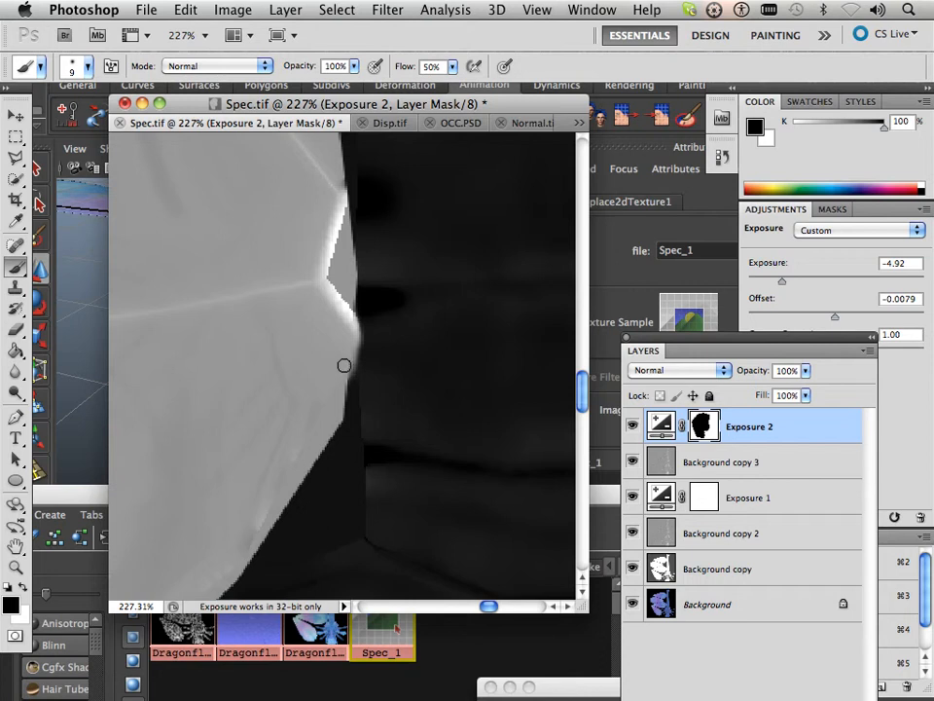
drag(382, 288, 376, 403)
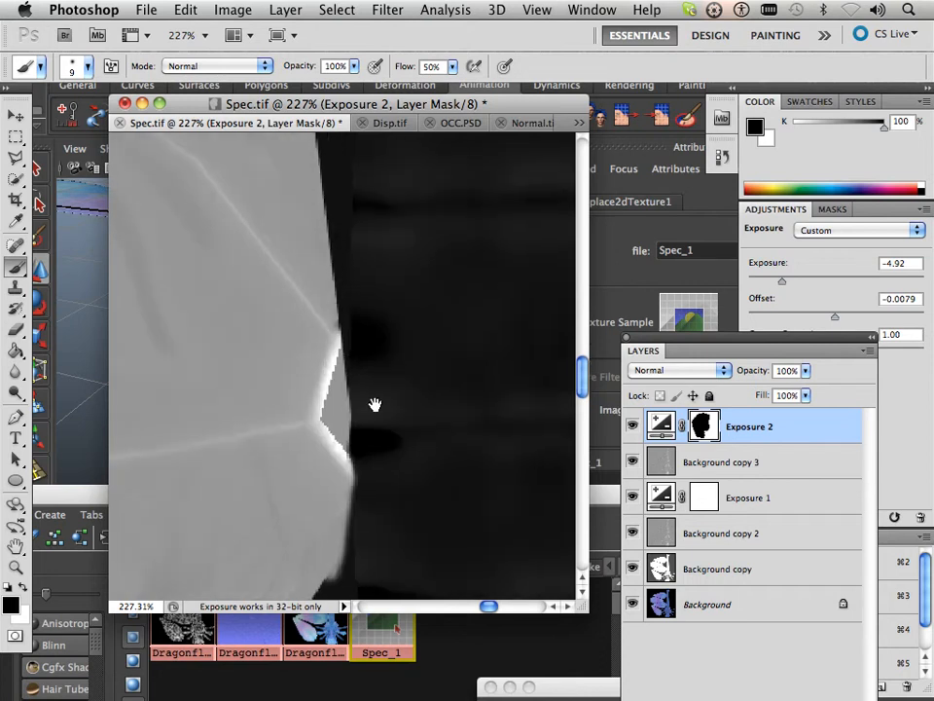
drag(333, 346, 413, 292)
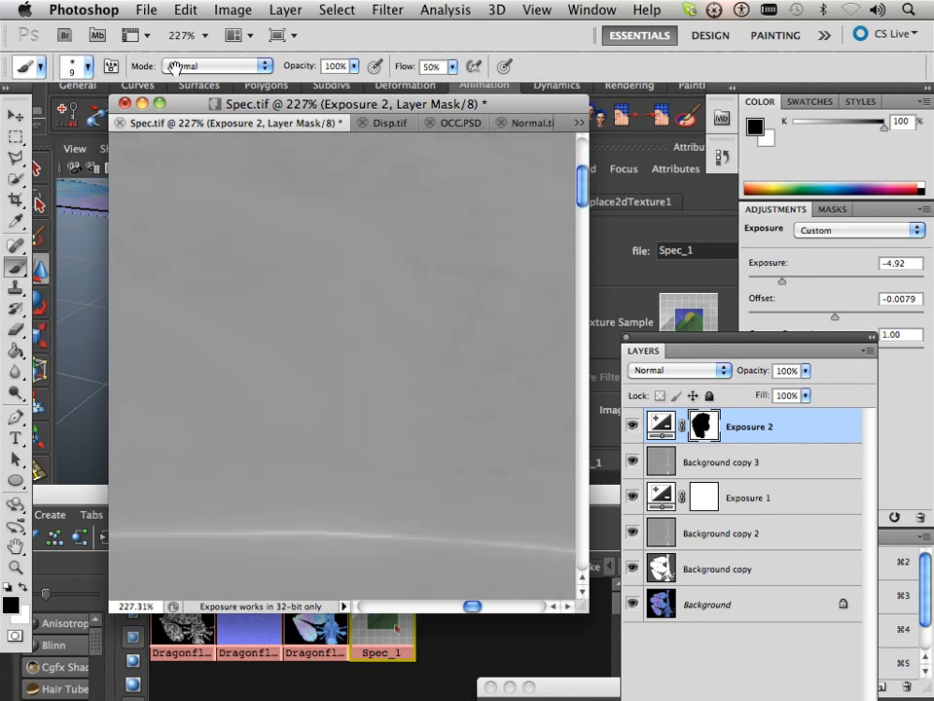
Save Spec.tif, switch to Maya and reload the image of the Spec_1 file texture.
click(146, 11)
click(200, 276)
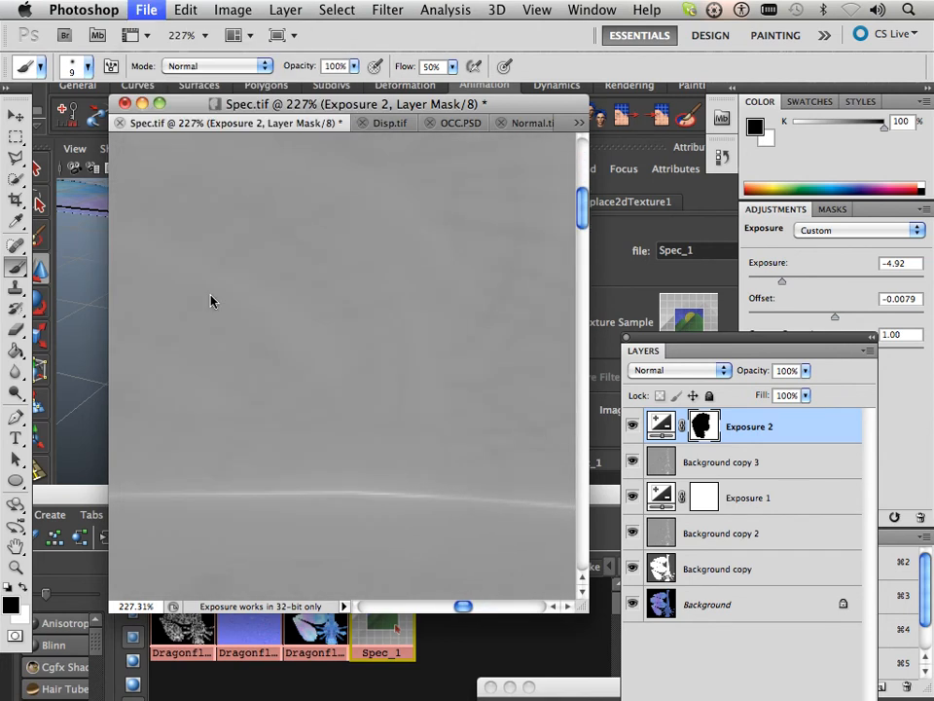
click(464, 663)
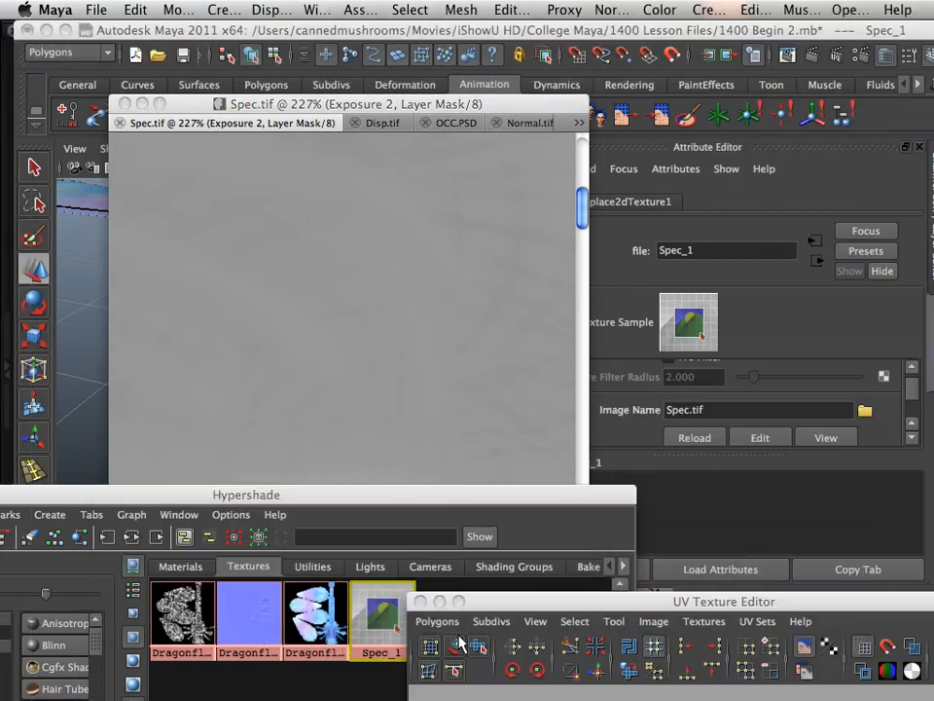
click(379, 615)
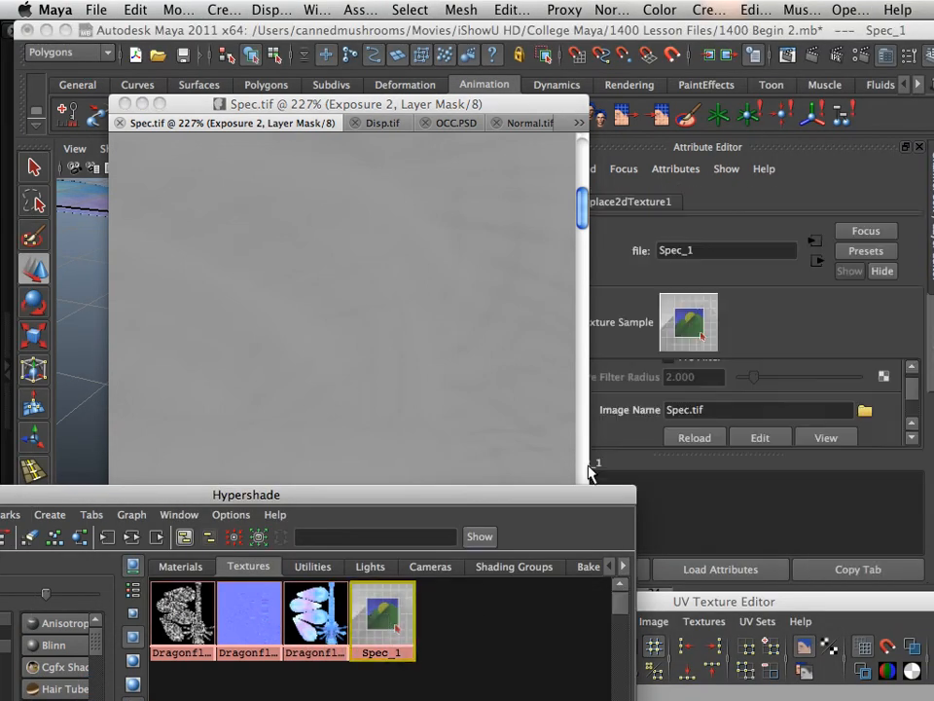
click(691, 438)
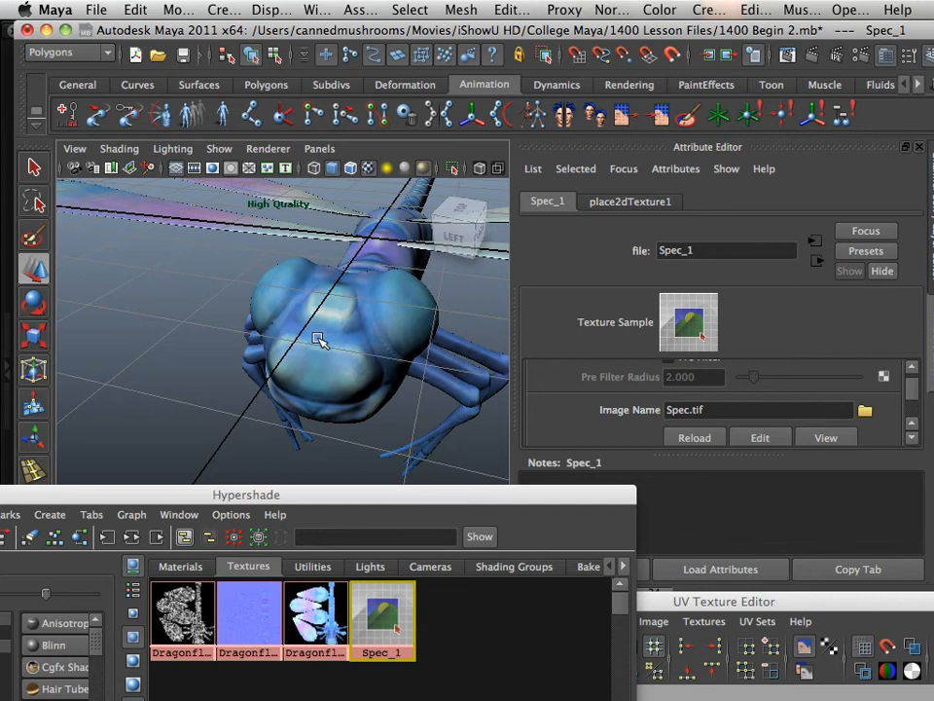
Check the reloaded specular on the dragonfly's body up close and on the whole model, and close Hypershade.
alt+drag(317, 339, 331, 378)
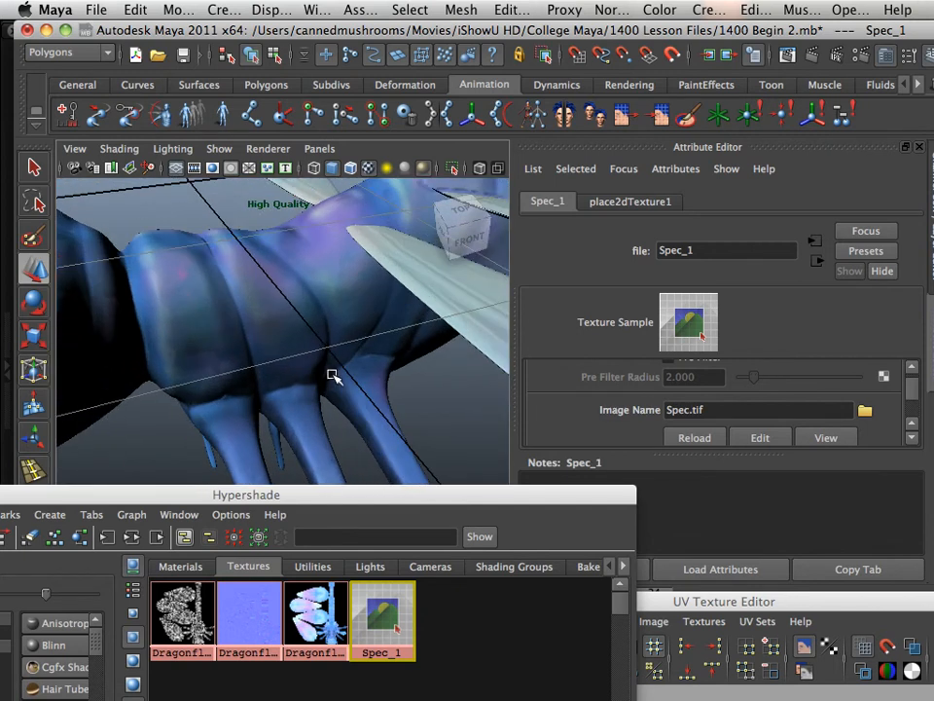
key(space)
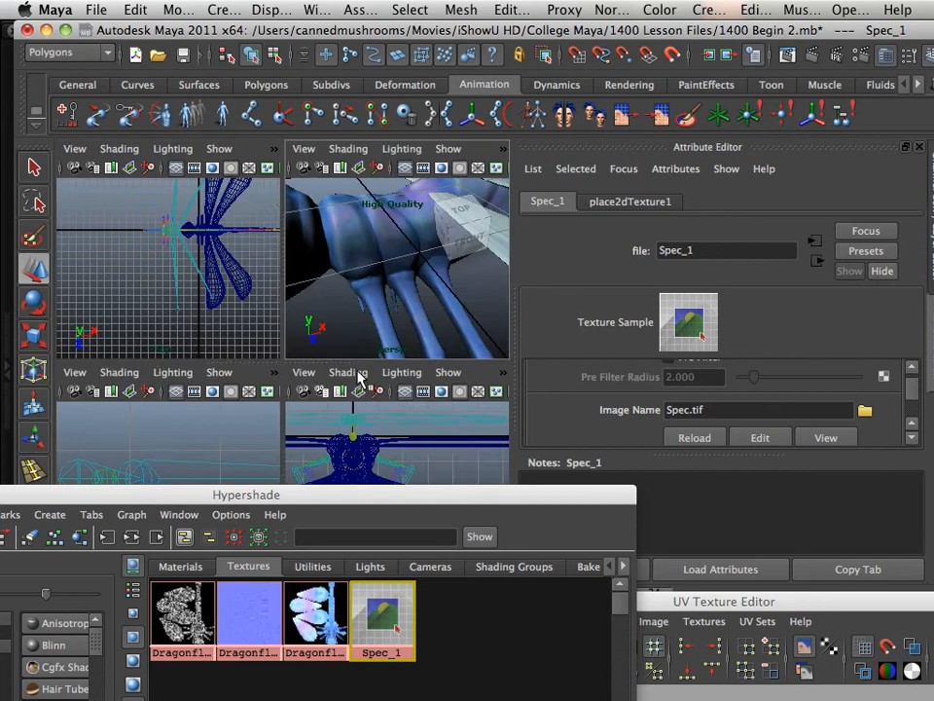
key(space)
scroll(270, 320, down, 10)
alt+drag(271, 319, 195, 292)
drag(48, 500, 351, 504)
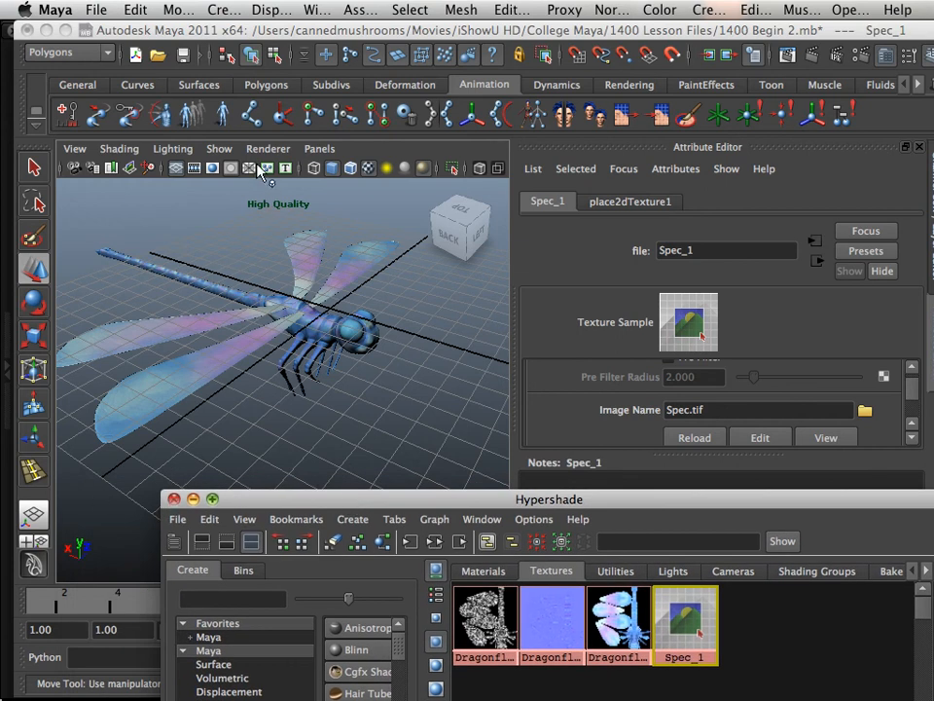
click(173, 498)
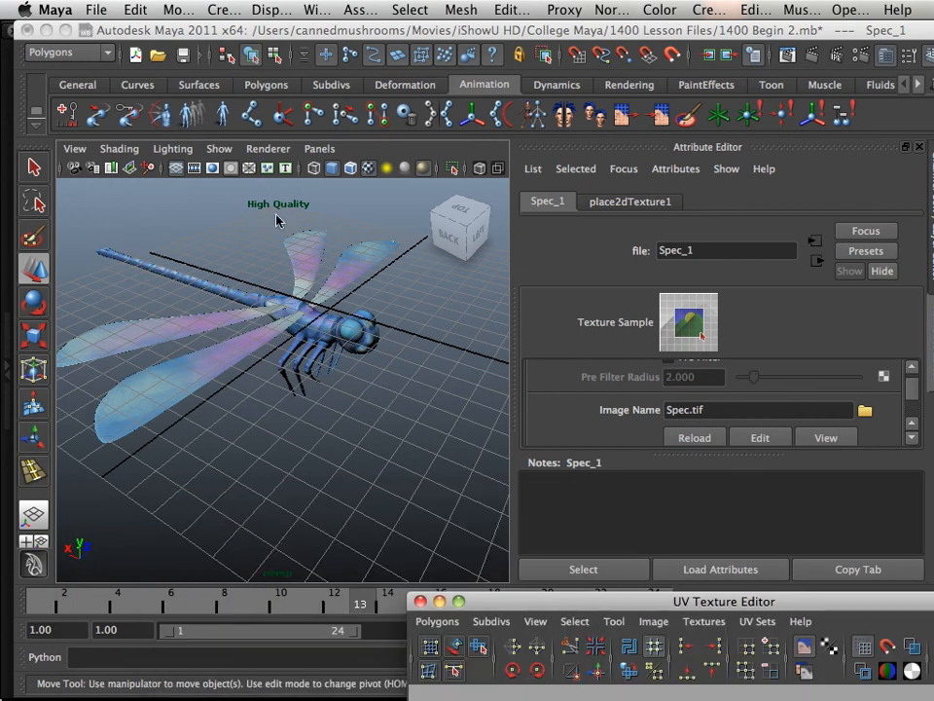
Turn on the display of joints in the perspective view and examine the skeleton against the dragonfly mesh from several angles.
click(218, 149)
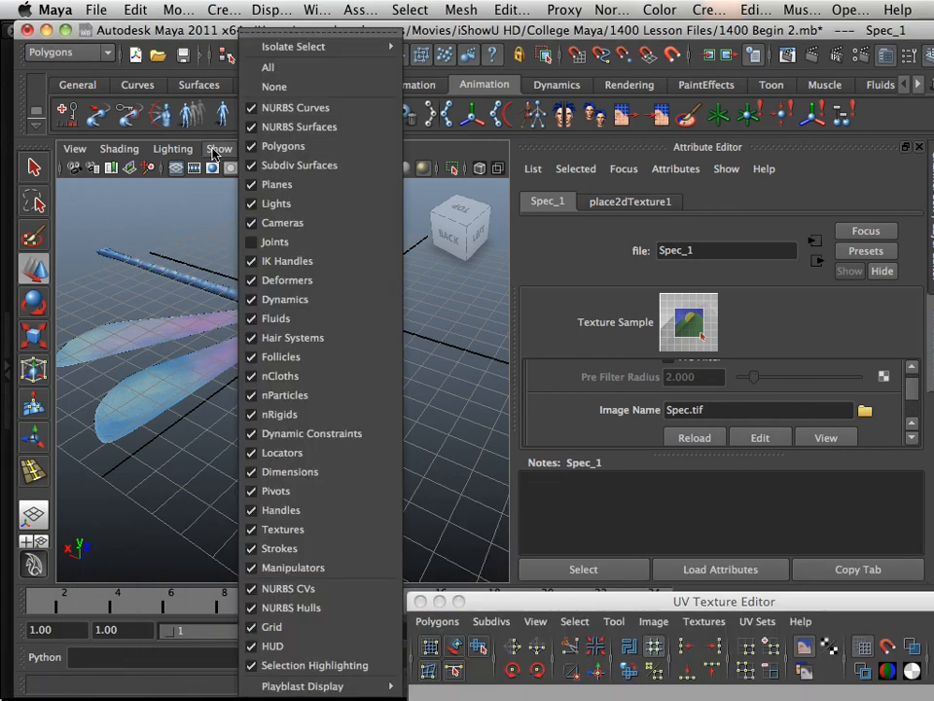
click(258, 242)
alt+drag(218, 319, 73, 322)
alt+right_drag(74, 322, 39, 343)
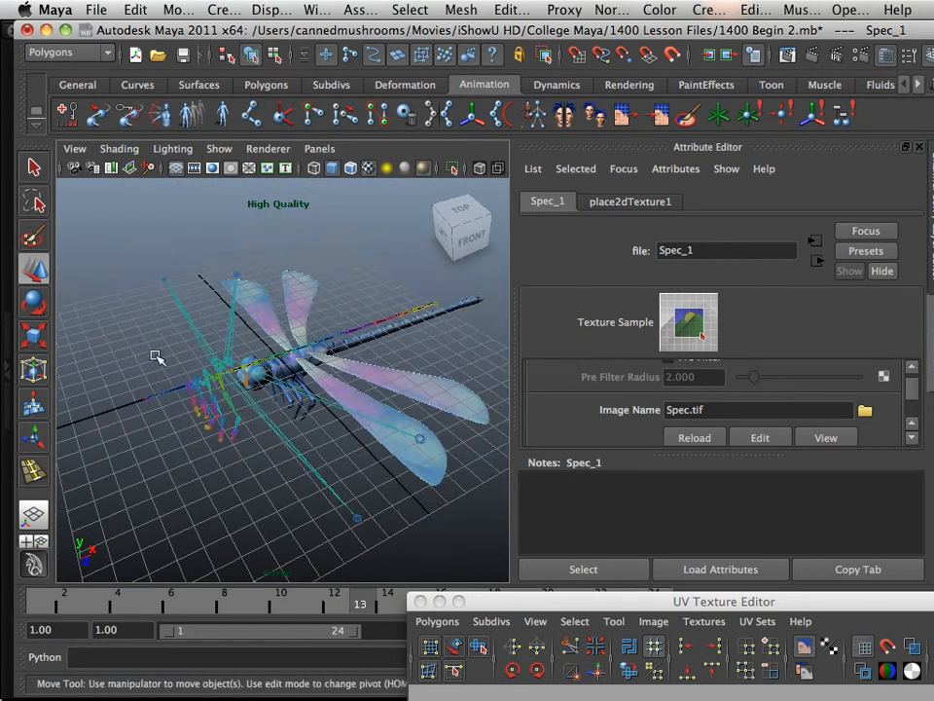
alt+drag(156, 356, 152, 323)
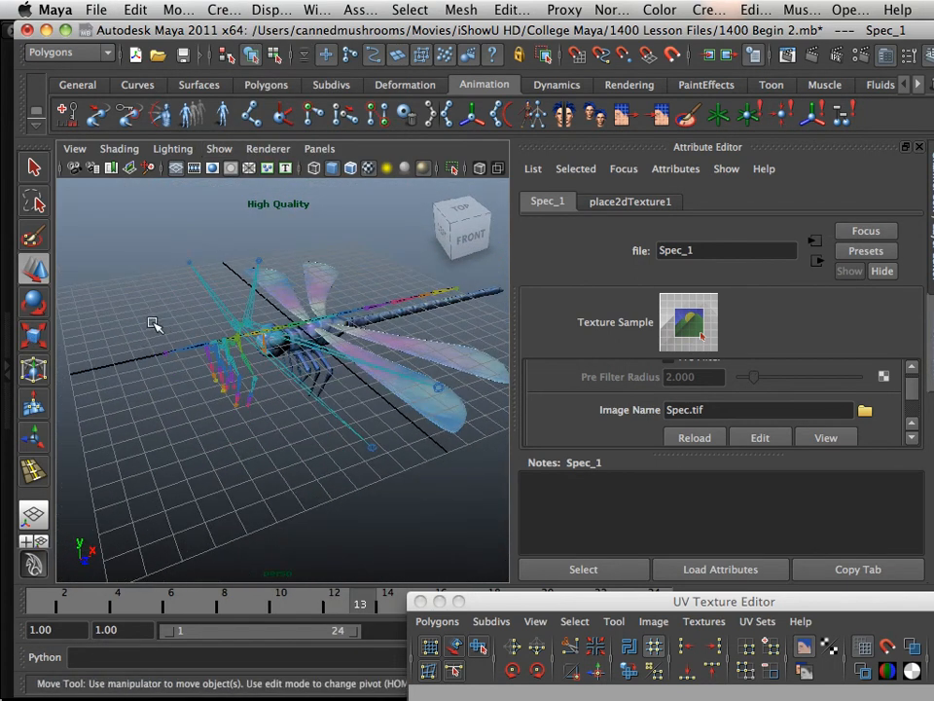
alt+drag(218, 329, 143, 361)
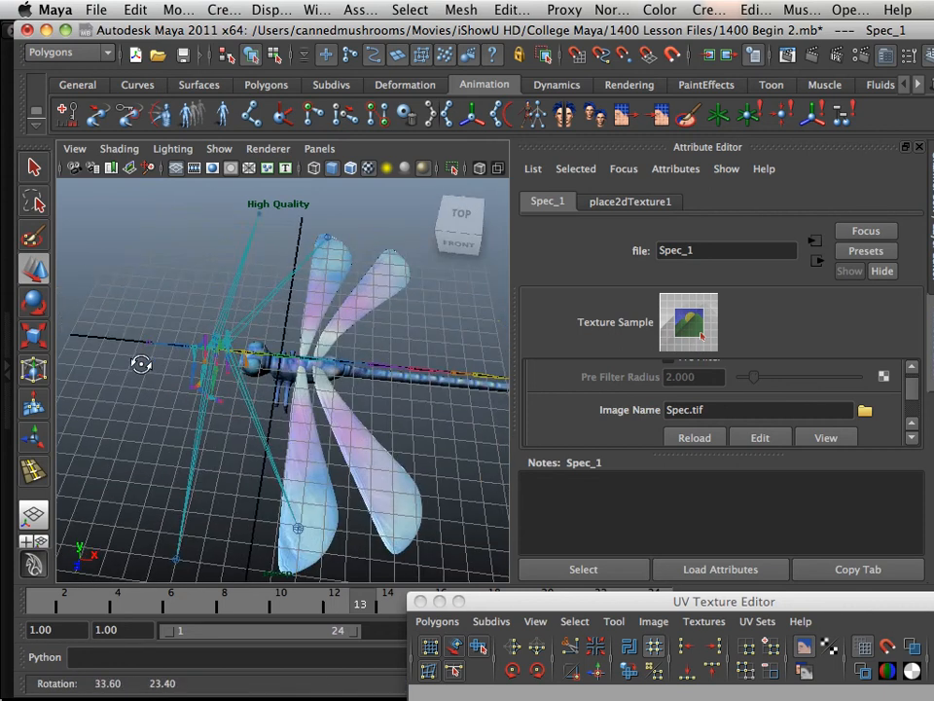
alt+right_drag(142, 361, 157, 386)
alt+drag(157, 385, 207, 343)
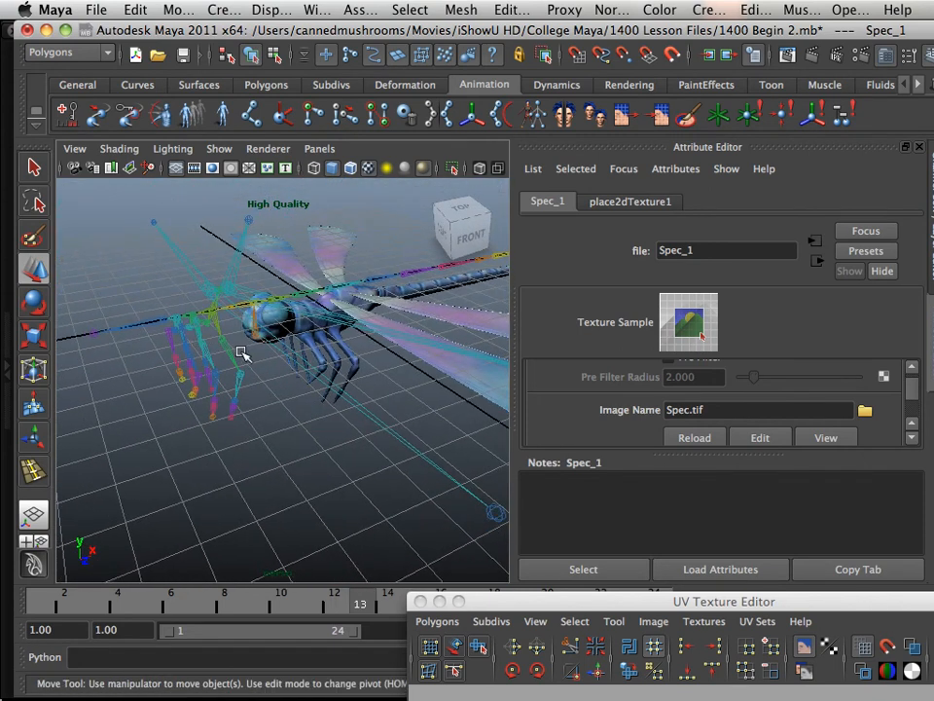